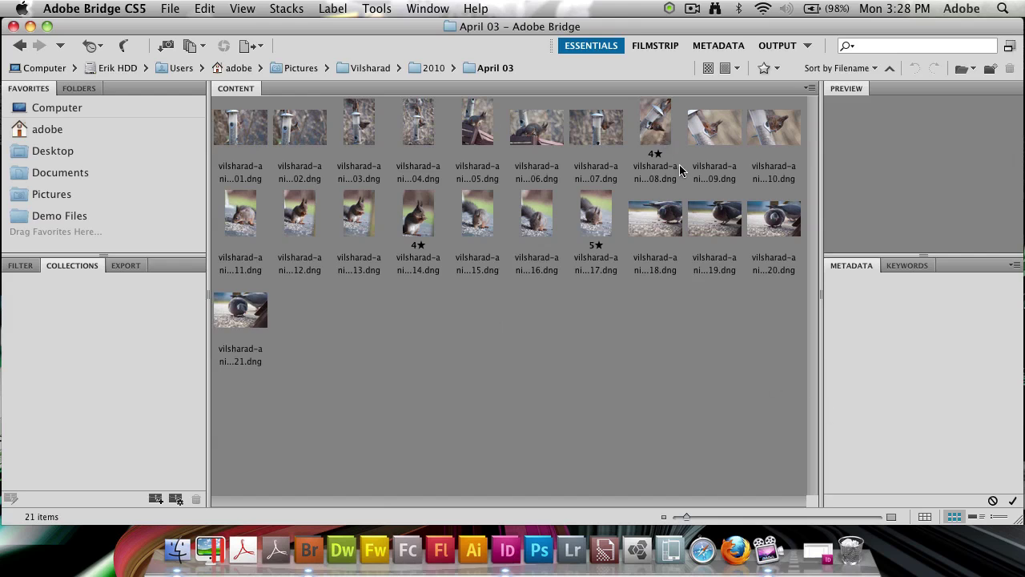
- Switch Bridge to the Output workspace, showing PDF settings with the 2*2 Cells template
click(771, 44)
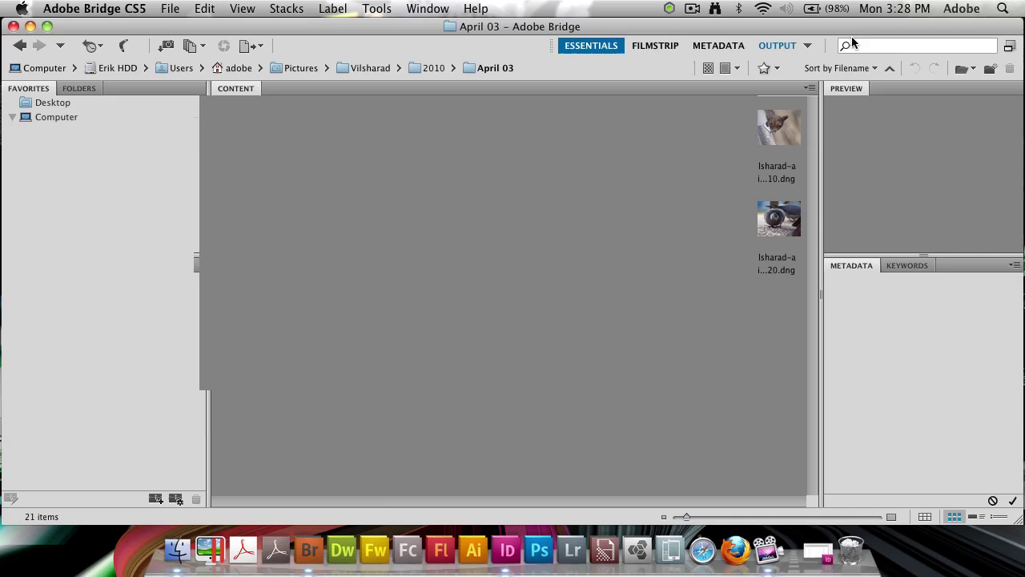
click(811, 49)
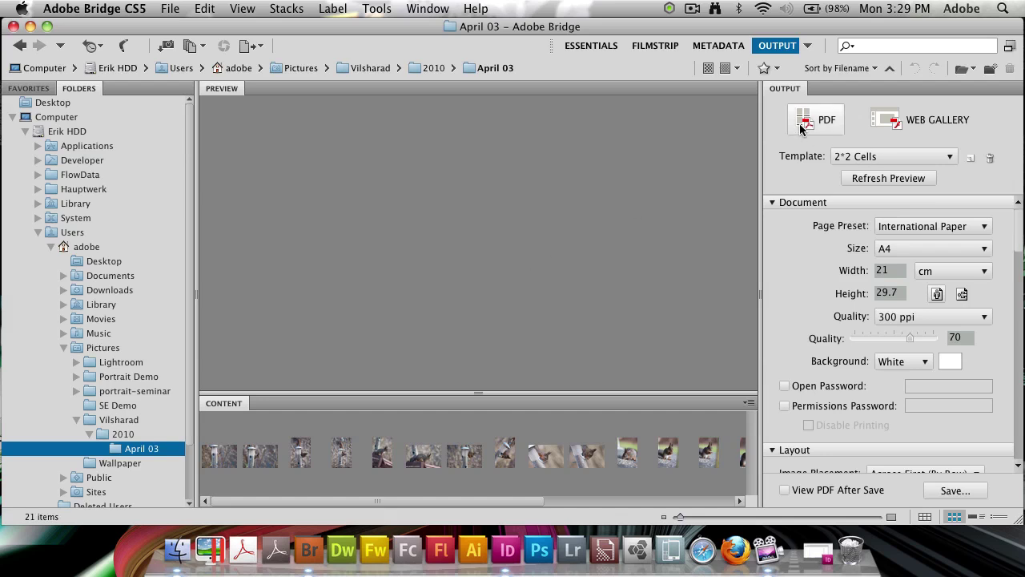
- Switch the output to Web Gallery, keeping the Standard template
click(901, 122)
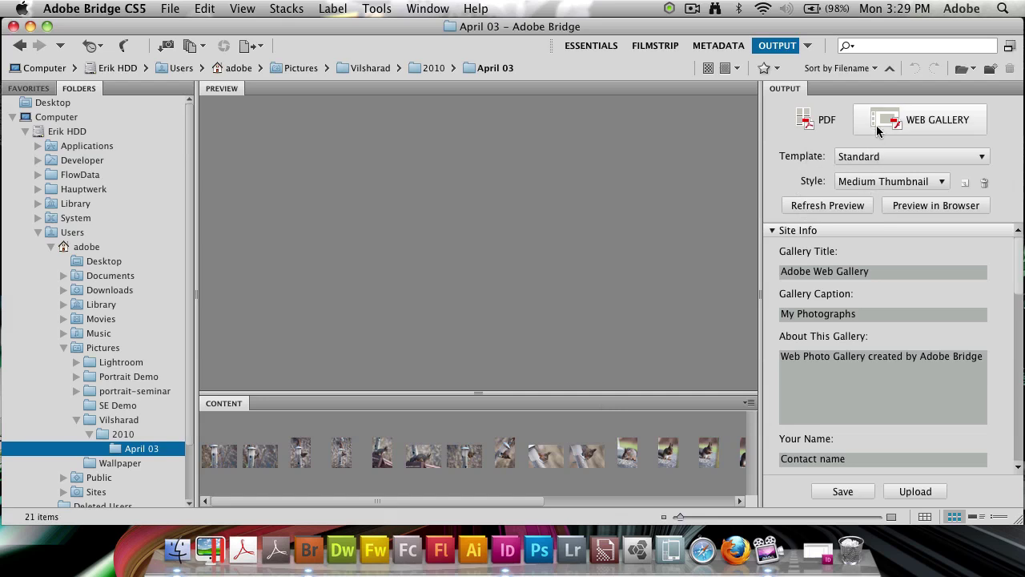
click(851, 160)
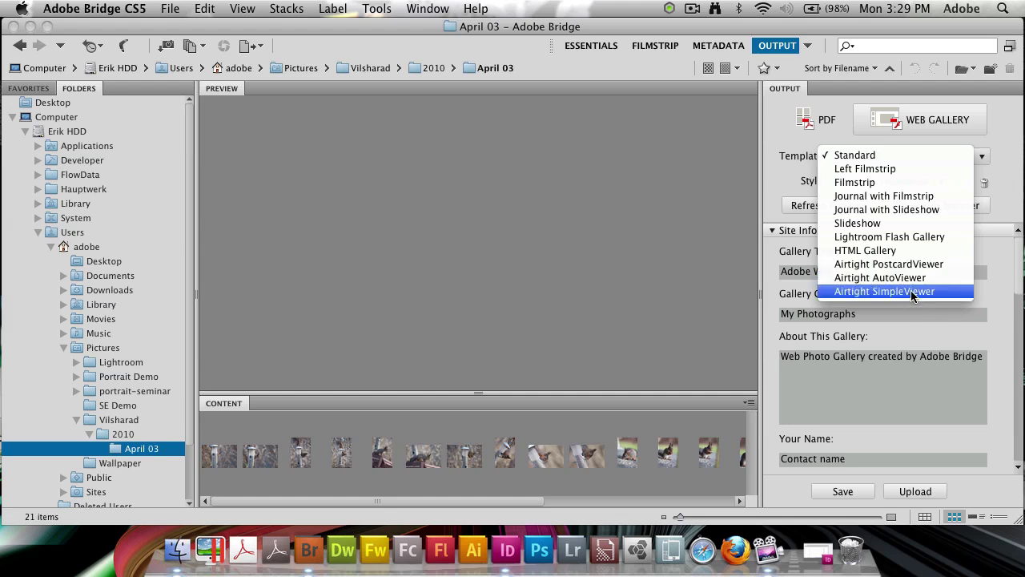
click(677, 375)
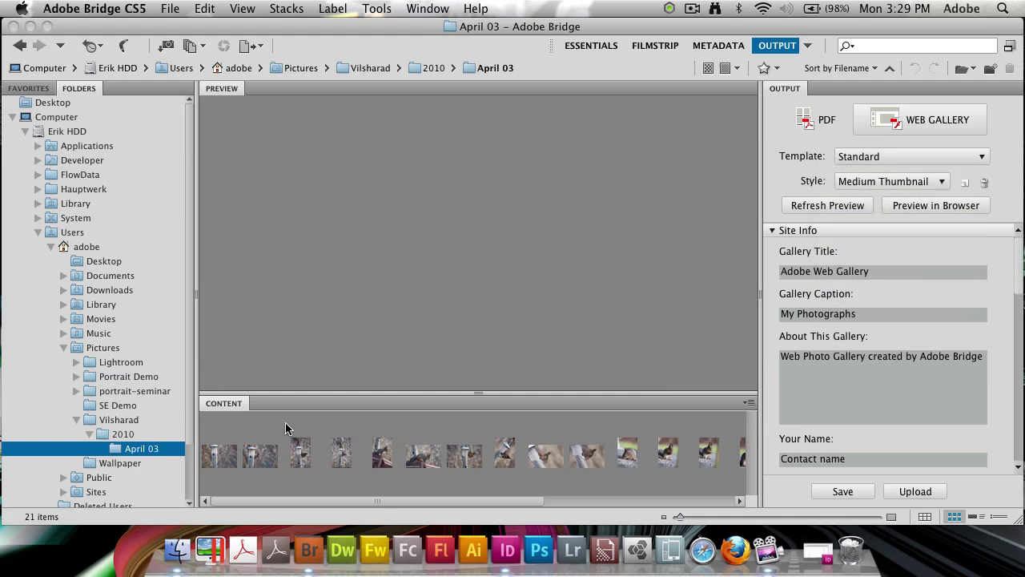
- Select and preview several squirrel photos in the filmstrip
drag(285, 426, 341, 419)
click(377, 418)
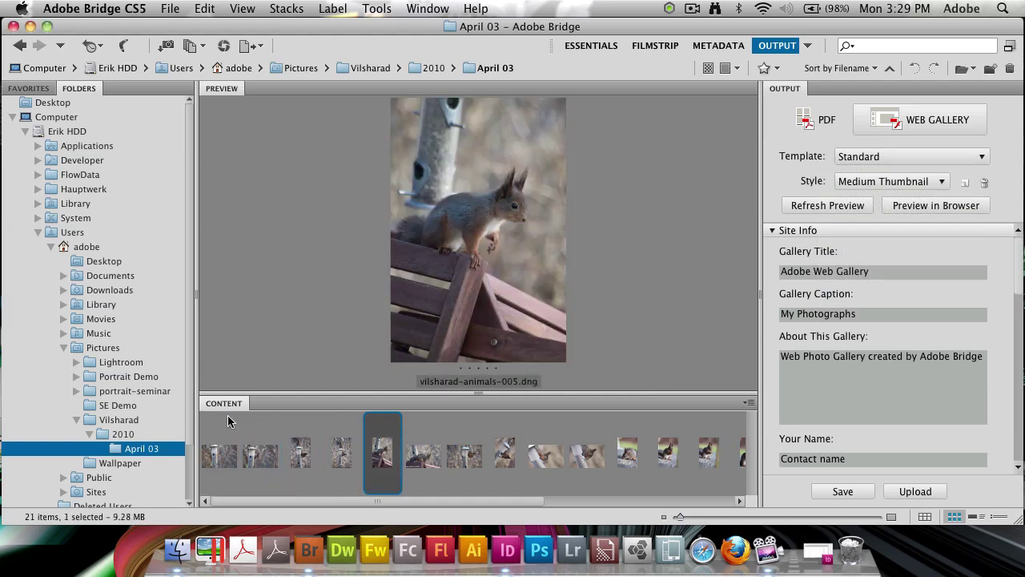
key(super+a)
click(301, 449)
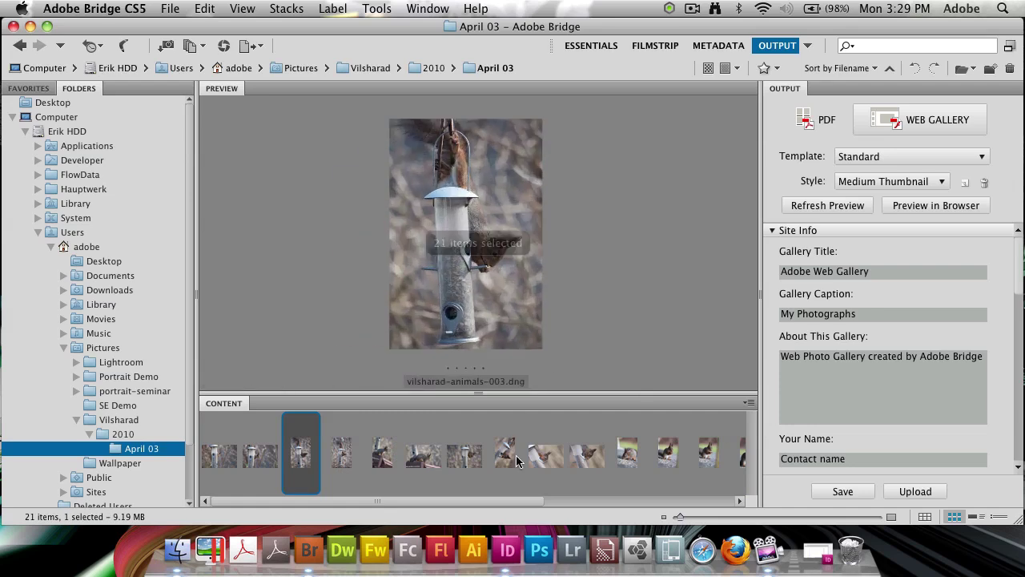
click(477, 427)
click(393, 475)
click(587, 452)
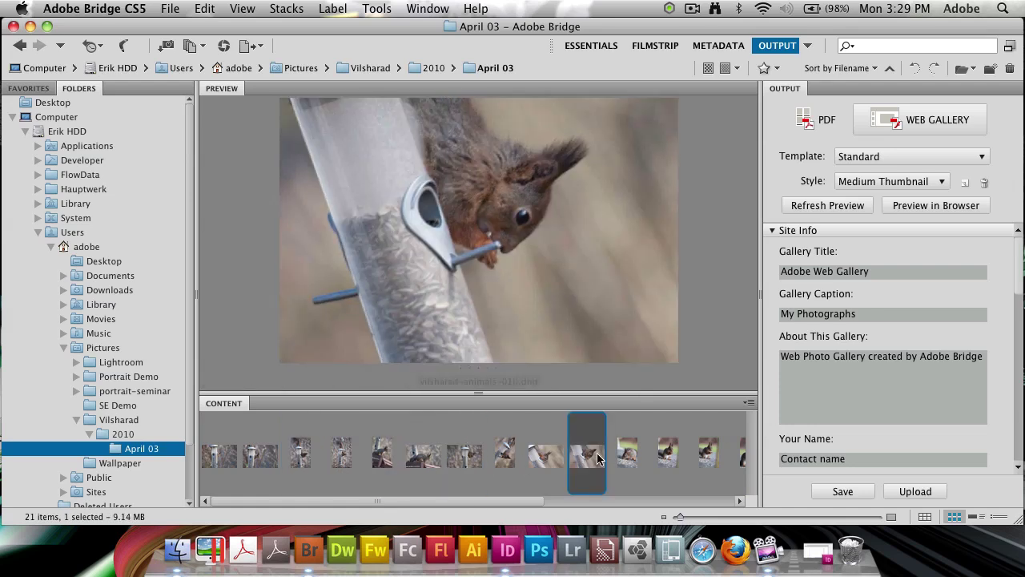
- Refresh the Standard gallery preview and select all 21 photos
click(828, 205)
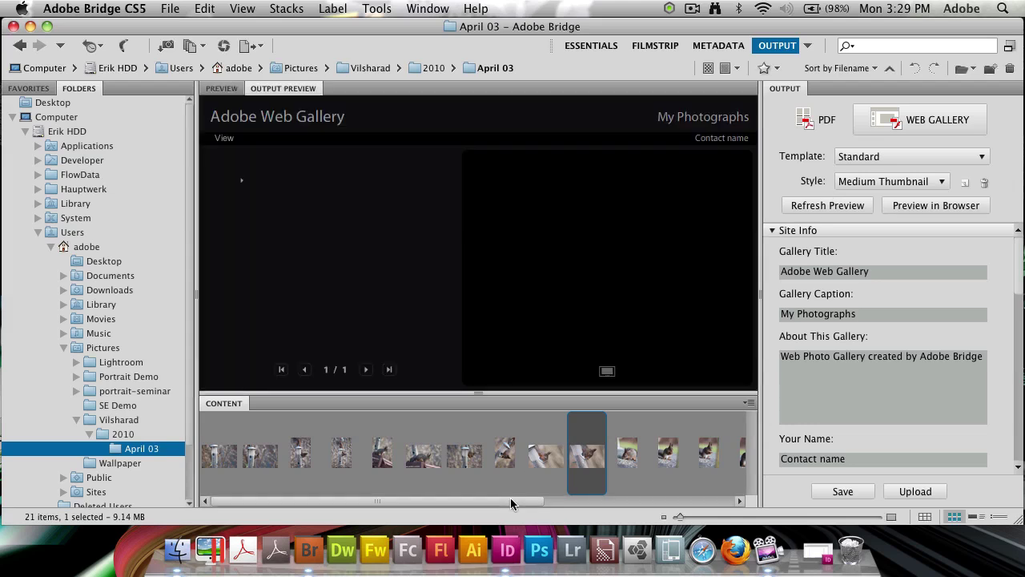
click(493, 436)
key(super+a)
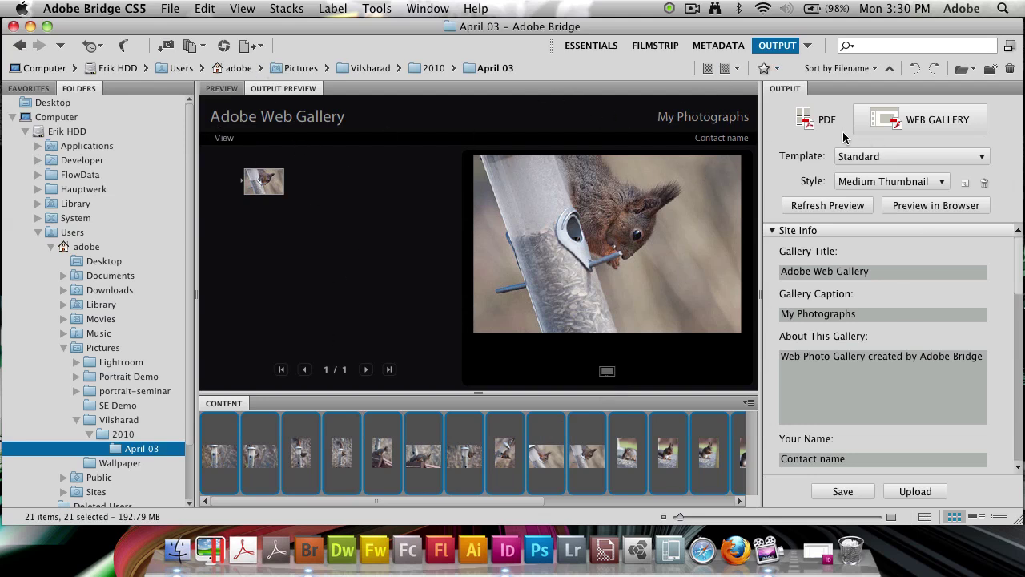
- Switch the gallery template to Airtight PostcardViewer and refresh the preview
click(902, 159)
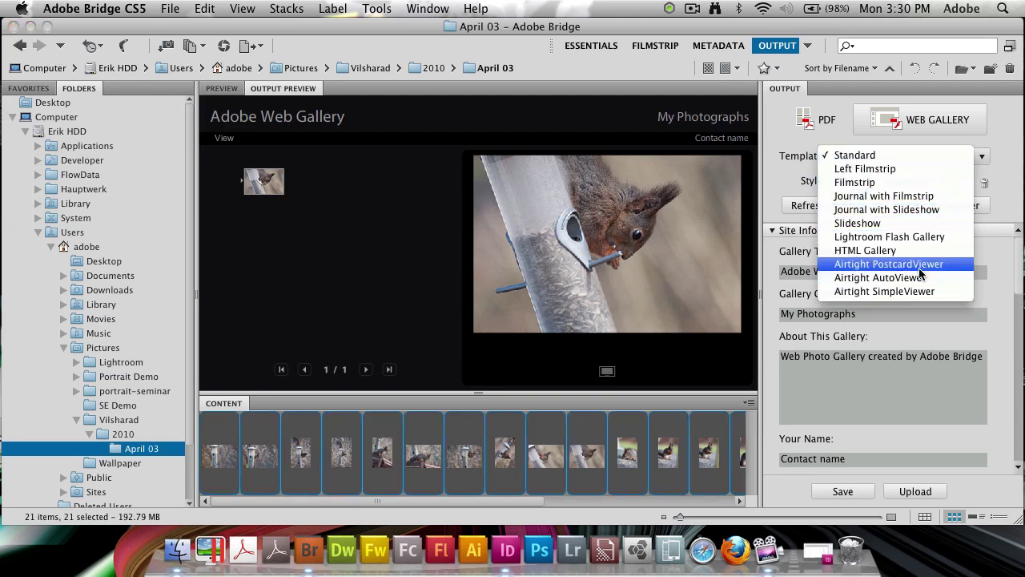
key(Escape)
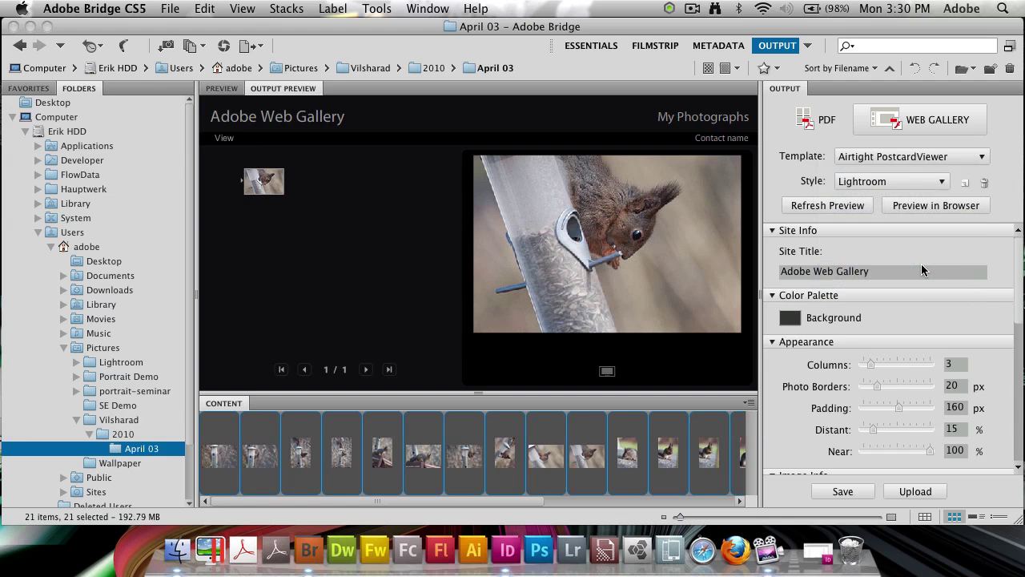
click(843, 206)
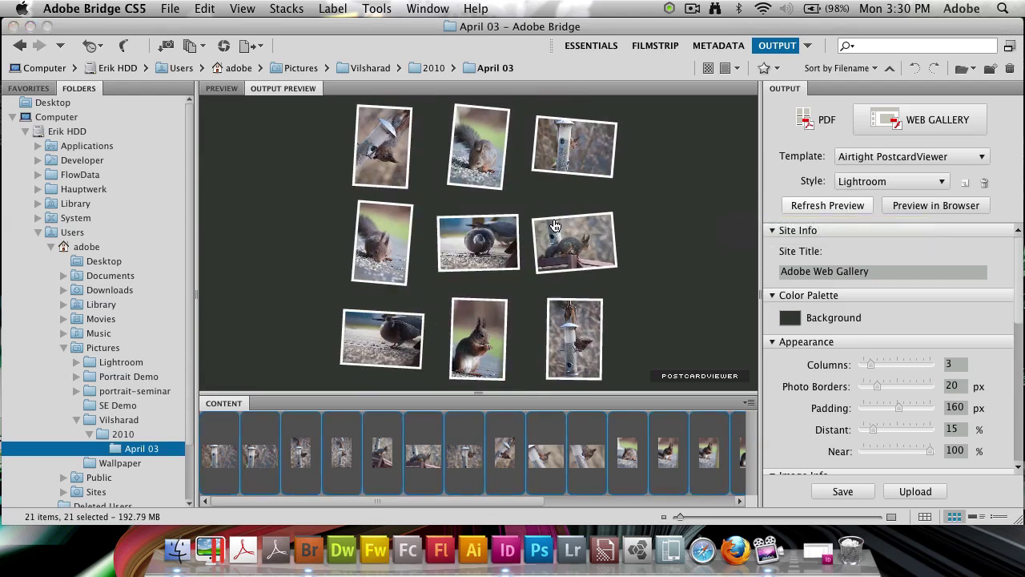
- Zoom the pigeon and feeder postcards in and out of the preview grid, then reload it
click(492, 247)
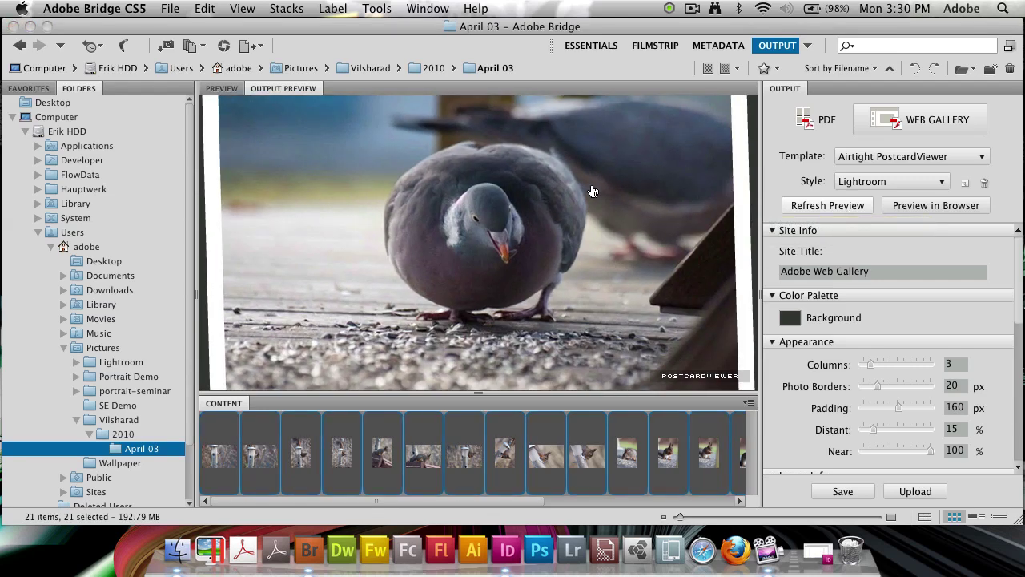
click(533, 239)
click(564, 156)
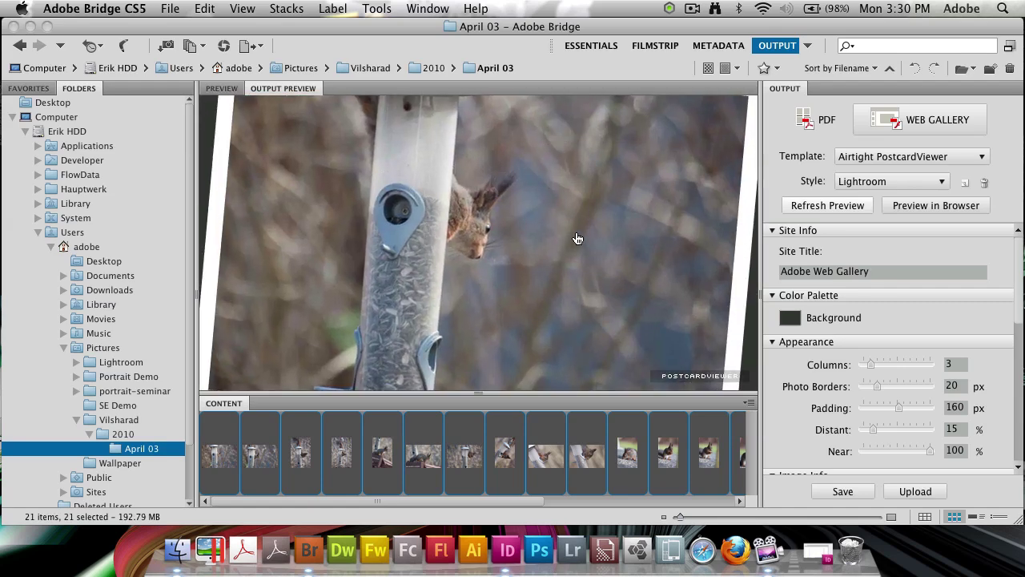
click(595, 254)
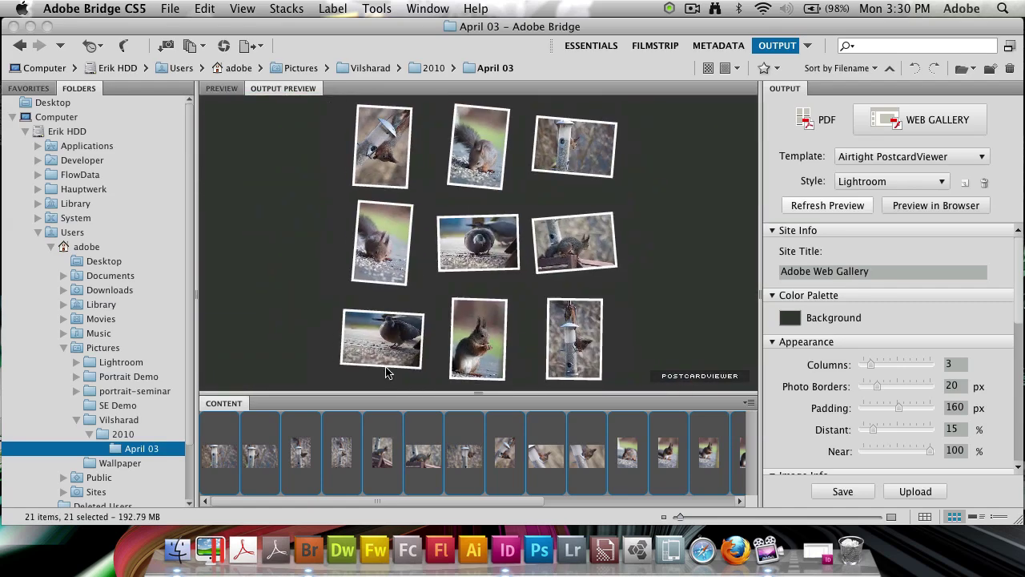
click(389, 342)
click(389, 342)
click(581, 336)
click(581, 336)
click(301, 90)
- Change the gallery's site title to 'Squirrel Gallery'
click(841, 273)
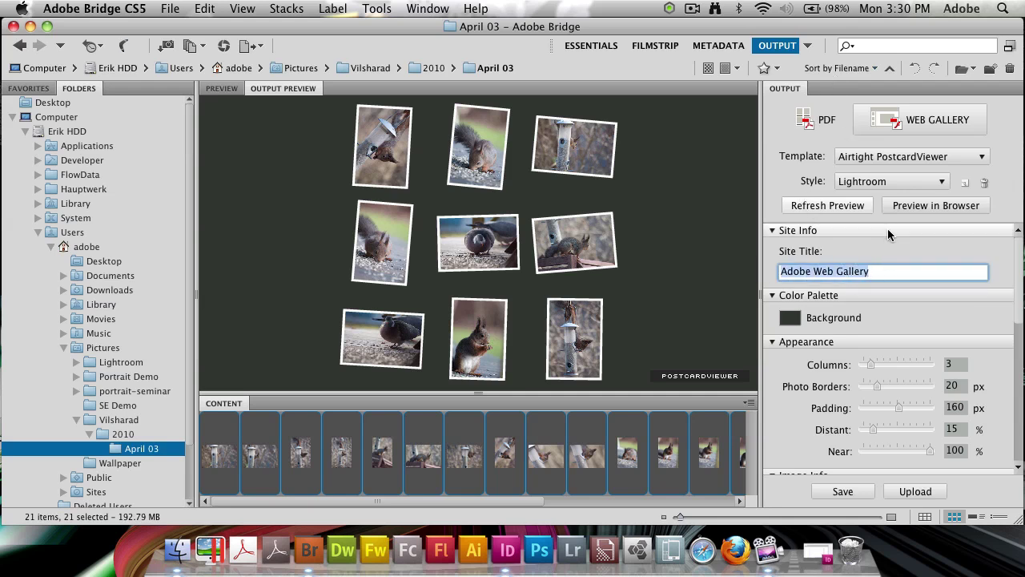
triple_click(904, 269)
text(Squirrel)
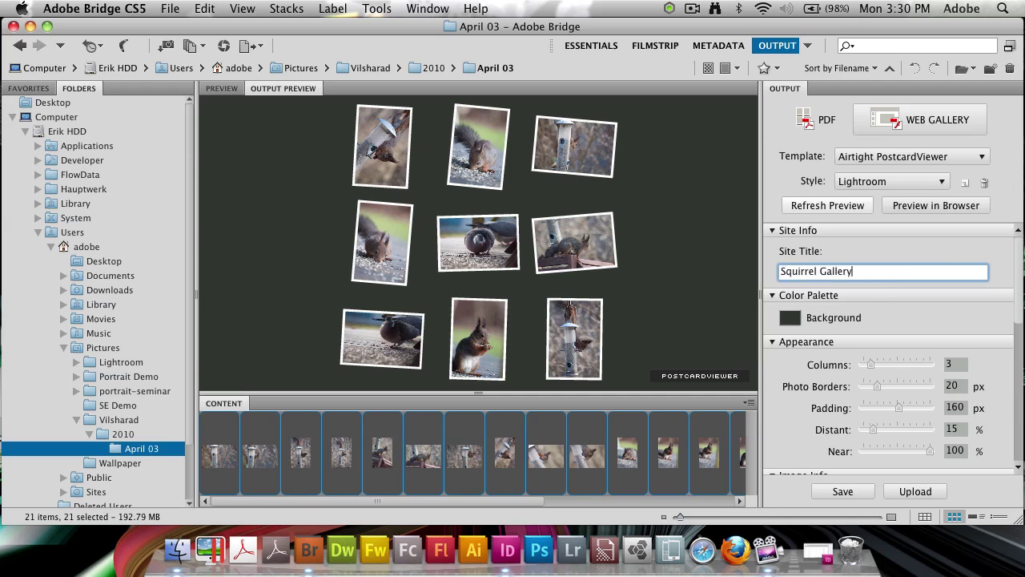
key(Tab)
- Give the gallery a light background and 6 columns, then refresh the preview
click(791, 318)
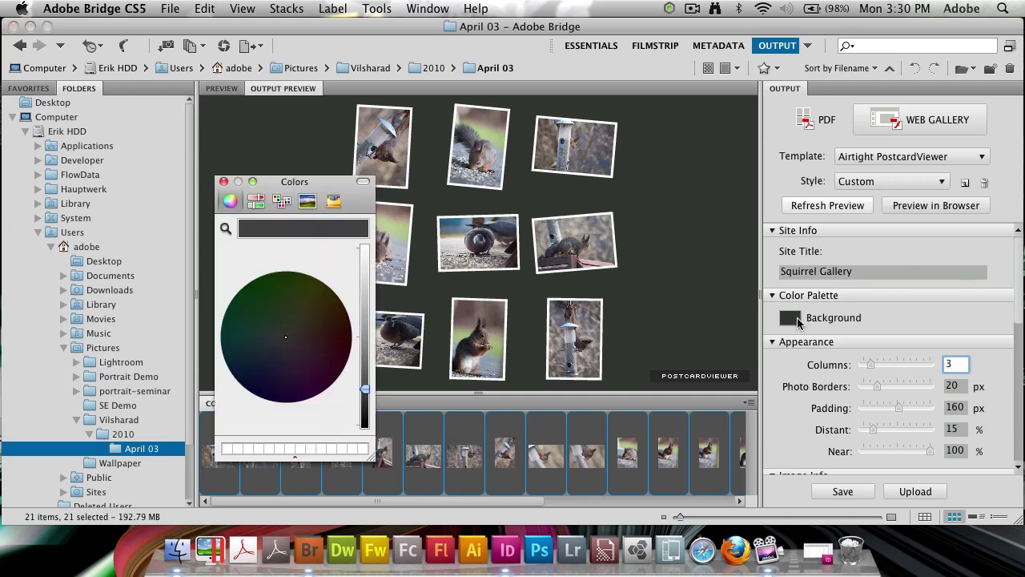
drag(367, 290, 364, 262)
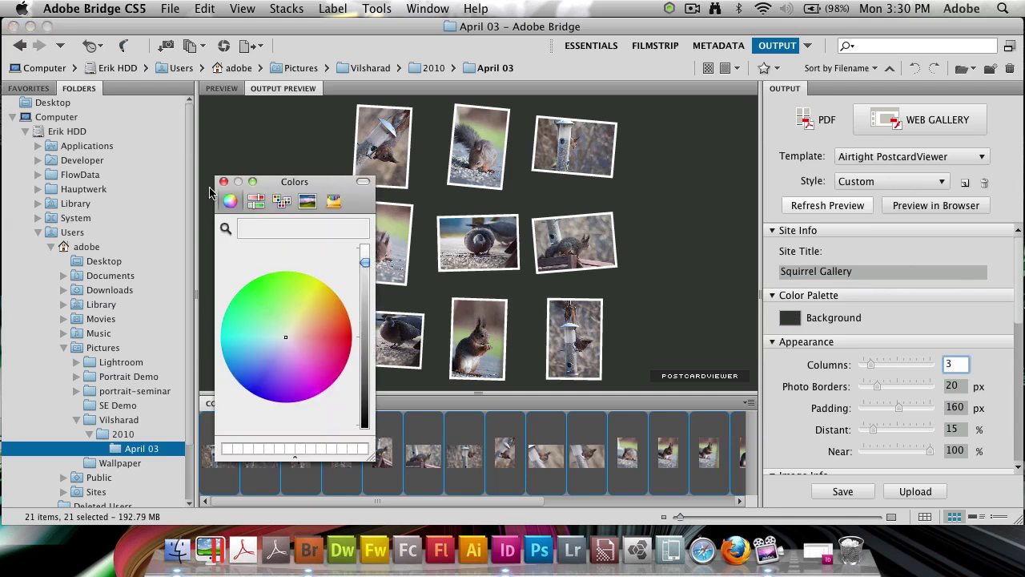
click(223, 182)
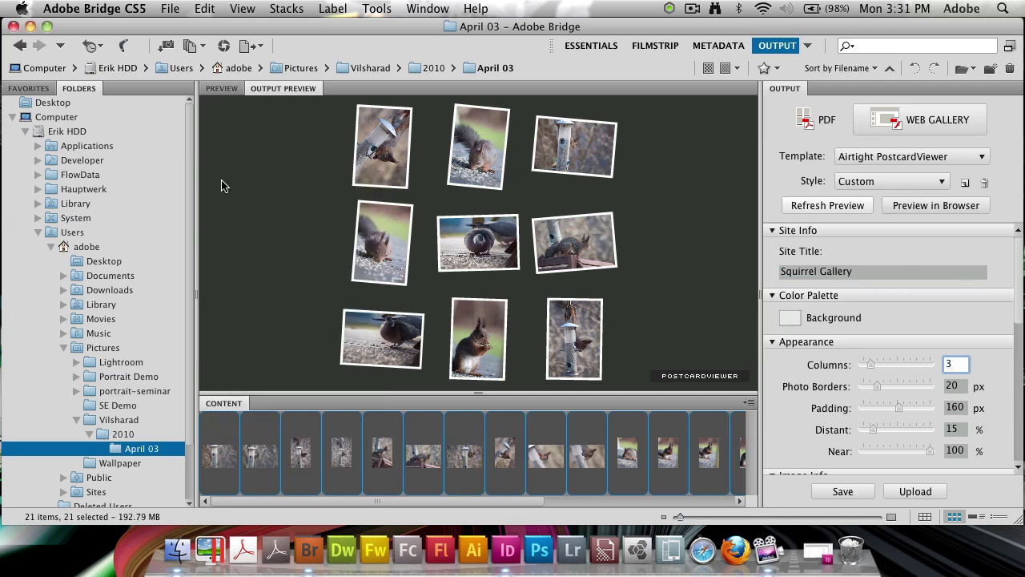
click(814, 294)
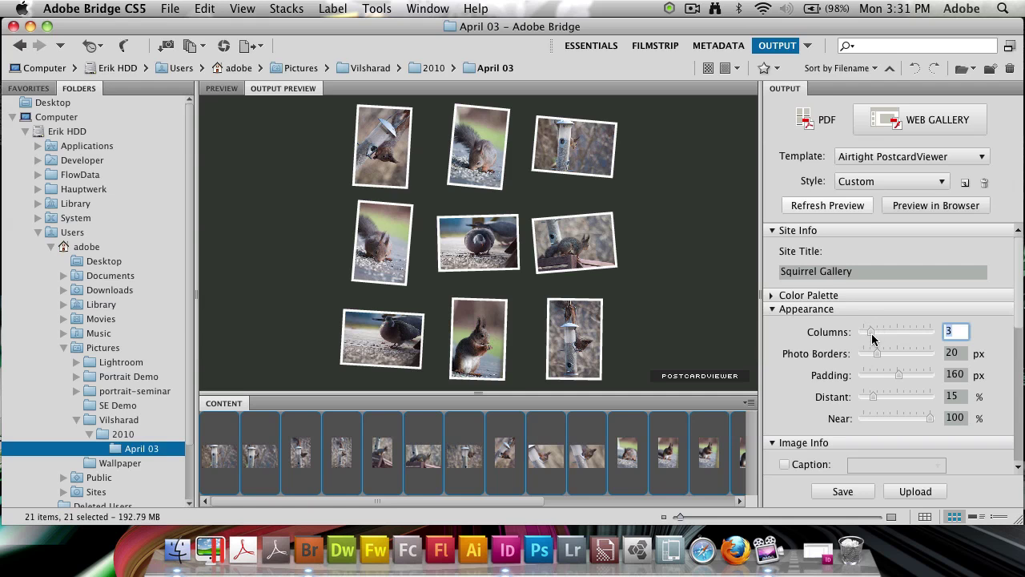
drag(874, 334, 879, 334)
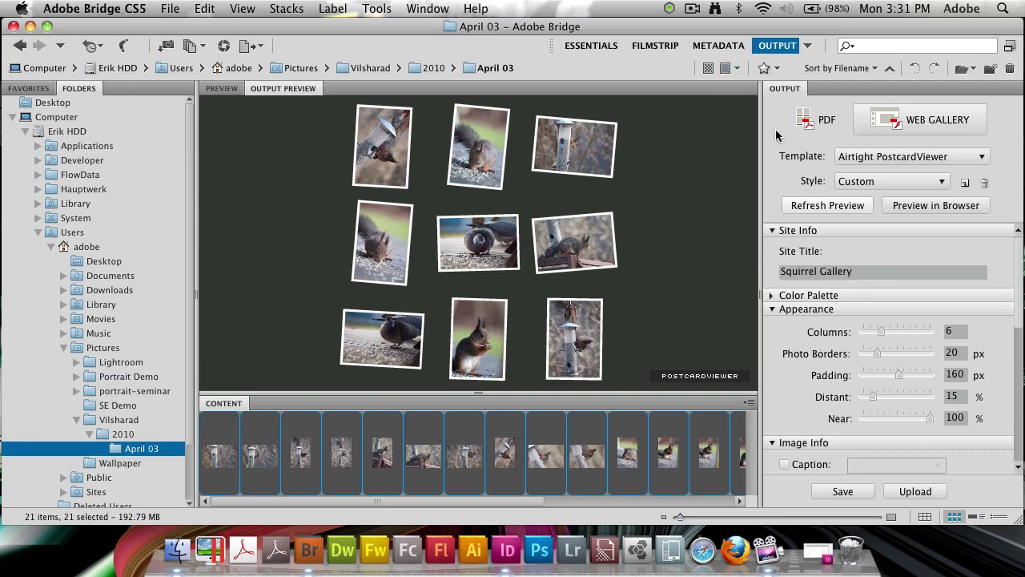
click(849, 204)
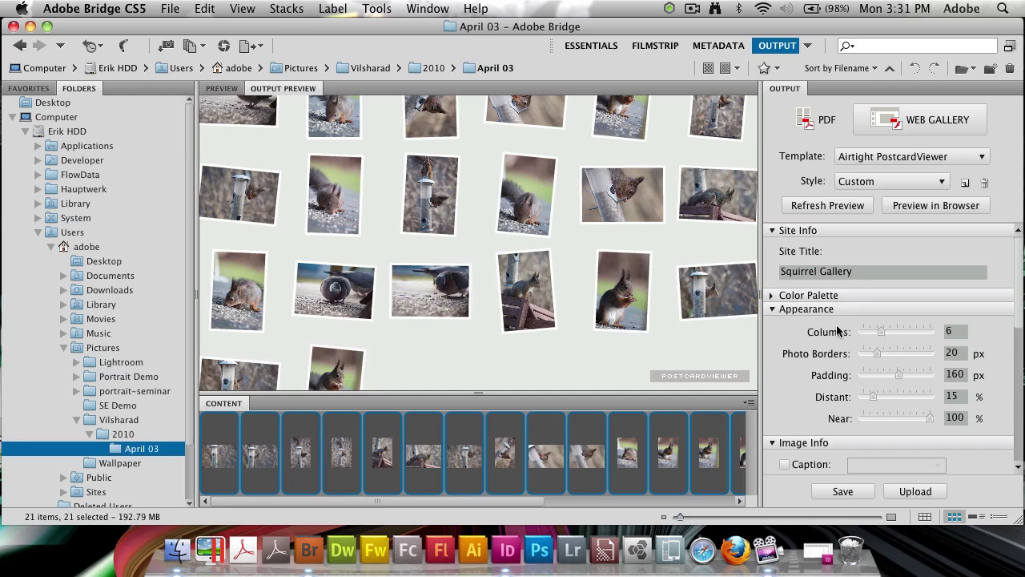
- Set the gallery to 4 columns and 26% Distant, checking a zoomed photo in the preview
drag(880, 332, 879, 360)
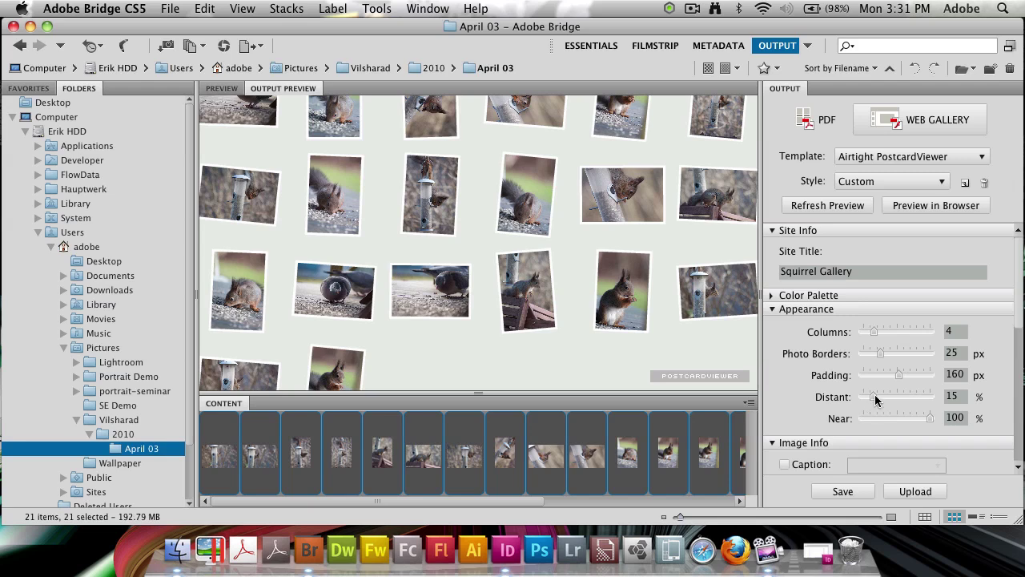
drag(876, 399, 877, 399)
drag(934, 421, 940, 421)
click(542, 214)
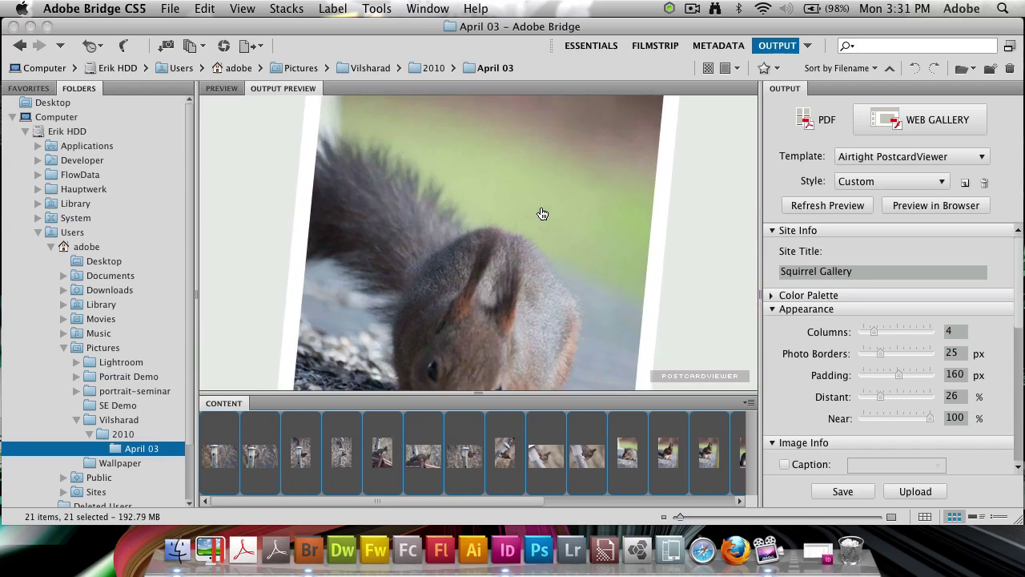
click(534, 294)
mouse_move(880, 397)
mouse_down()
mouse_move(871, 401)
mouse_move(881, 403)
mouse_up()
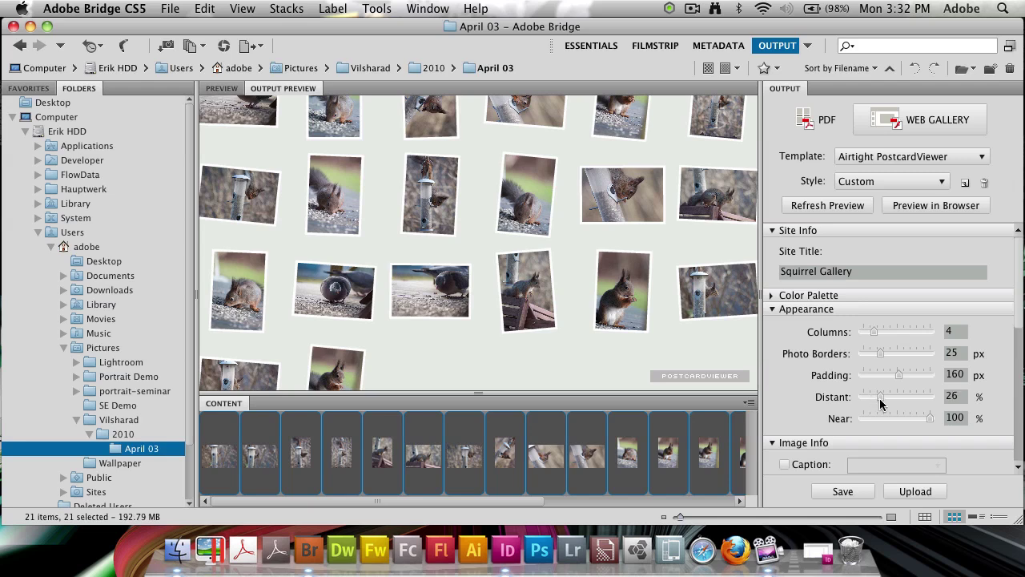
- Pick a dark gallery background colour in the Color Palette settings
click(807, 296)
click(791, 318)
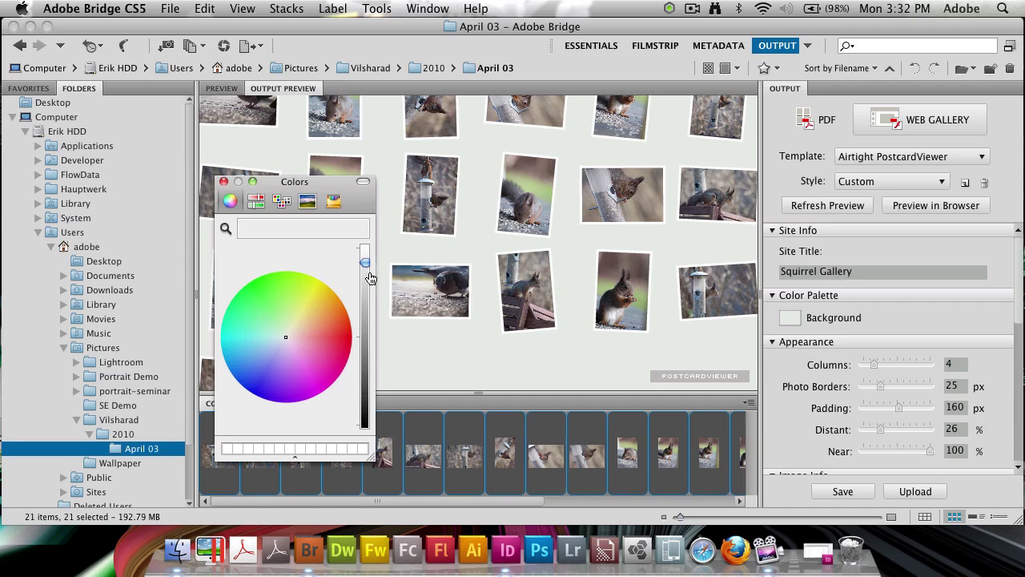
drag(370, 277, 367, 389)
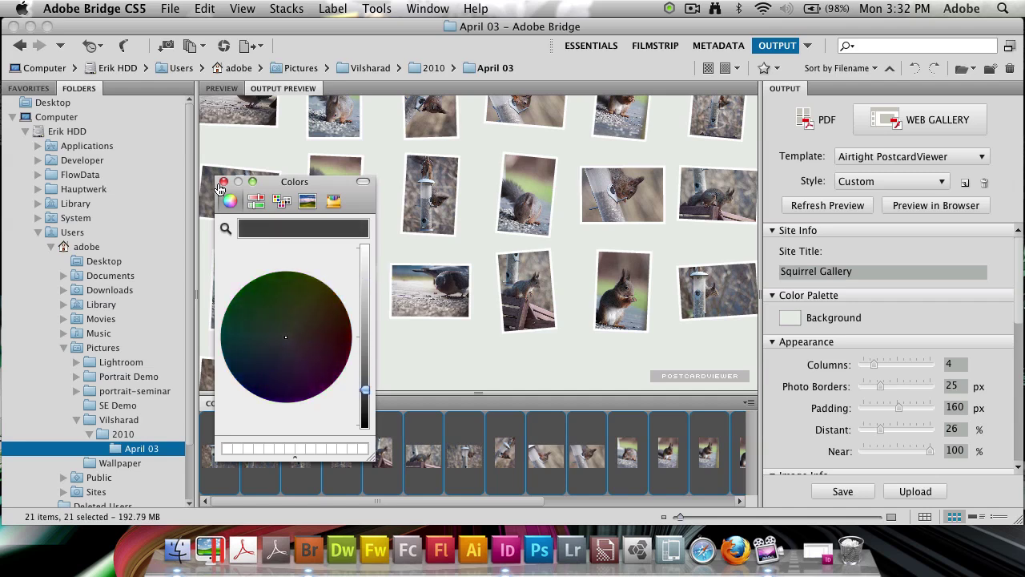
click(224, 183)
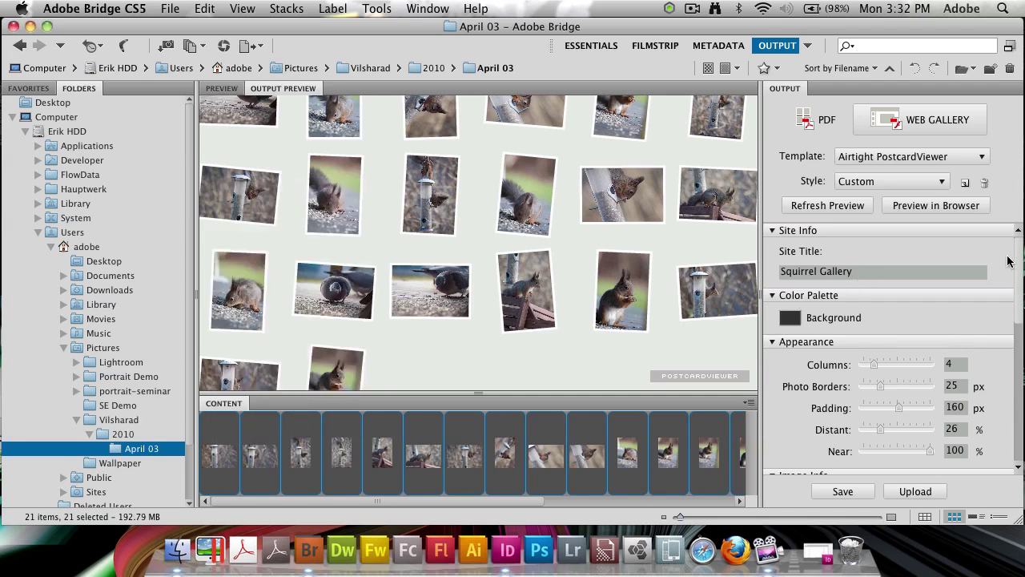
drag(1016, 269, 1018, 342)
scroll(806, 400, up, 5)
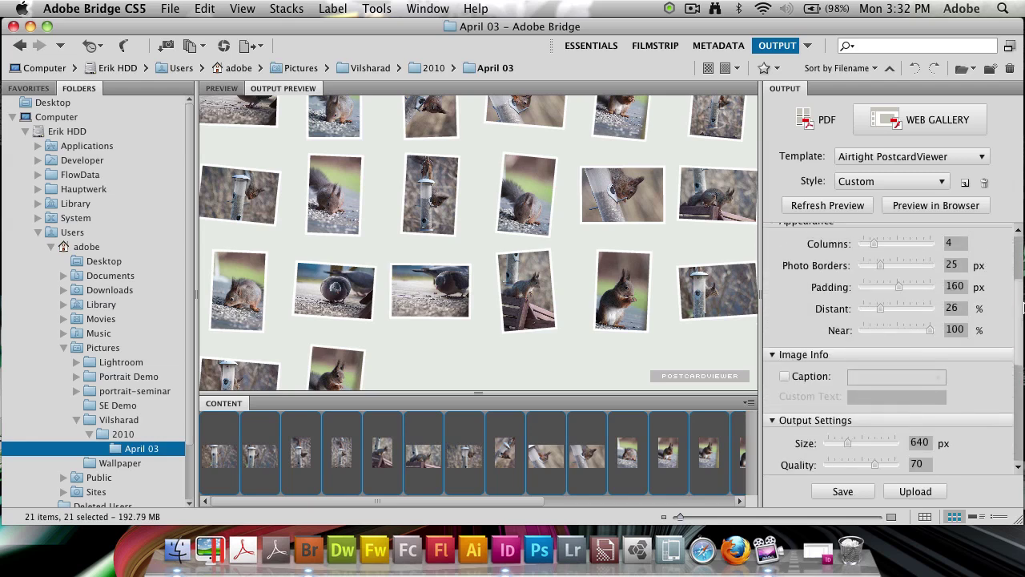
scroll(806, 403, down, 10)
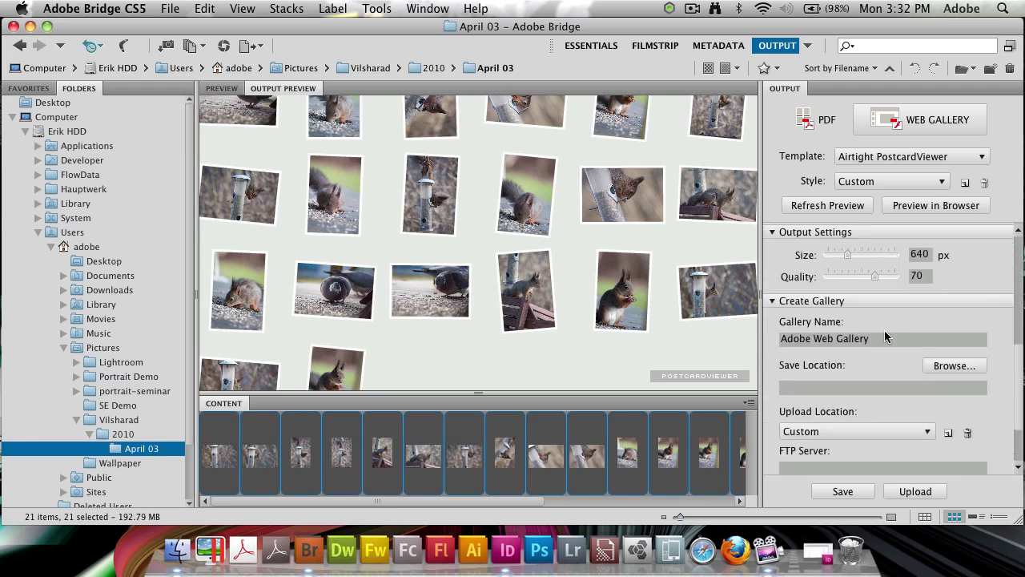
scroll(1021, 384, up, 3)
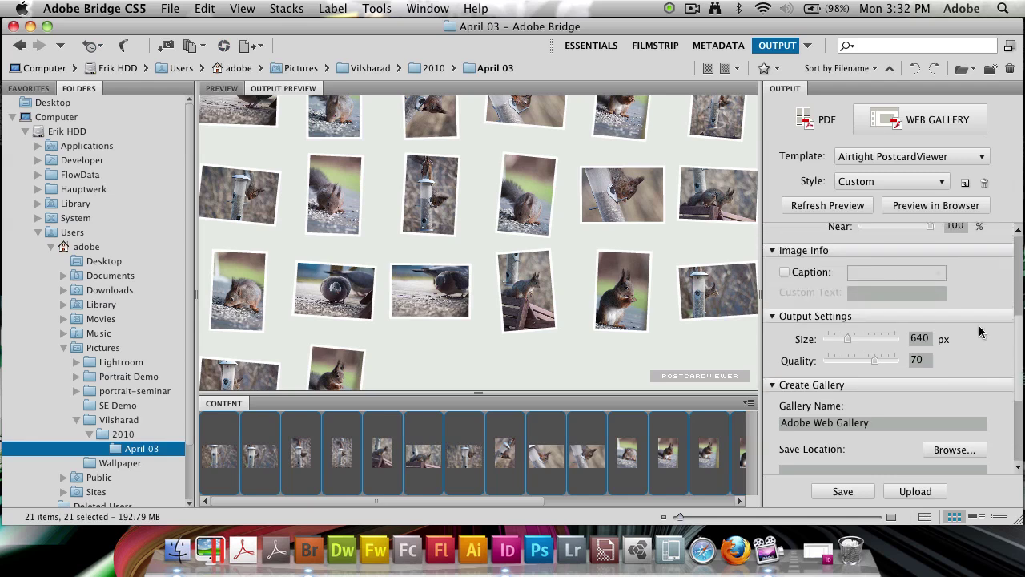
click(903, 280)
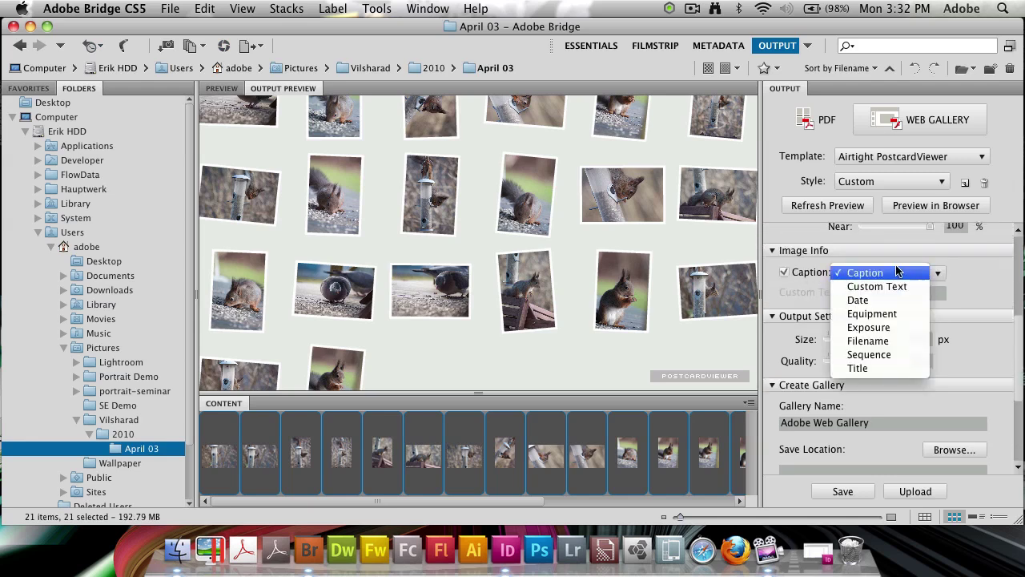
click(897, 273)
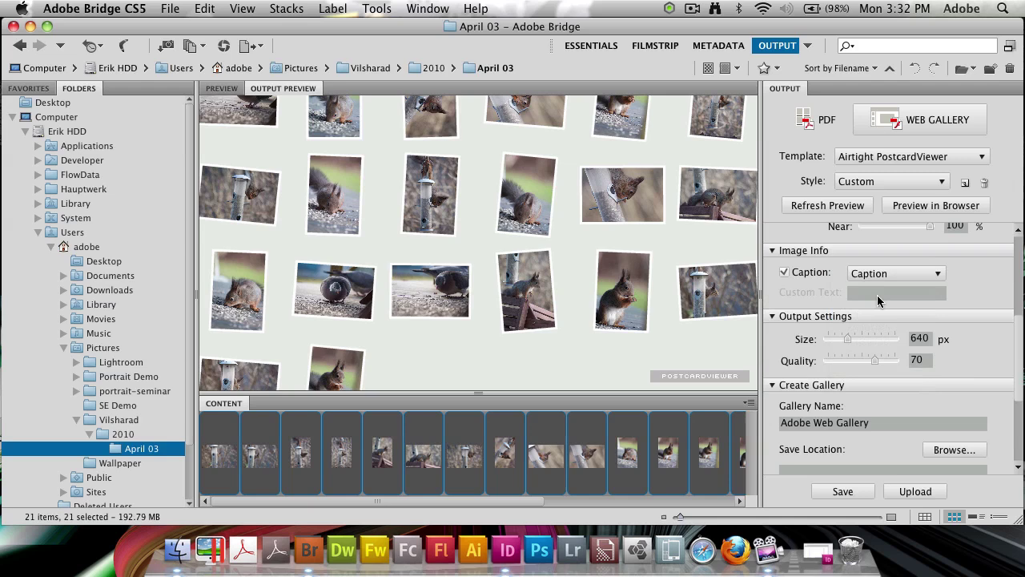
click(885, 274)
click(903, 287)
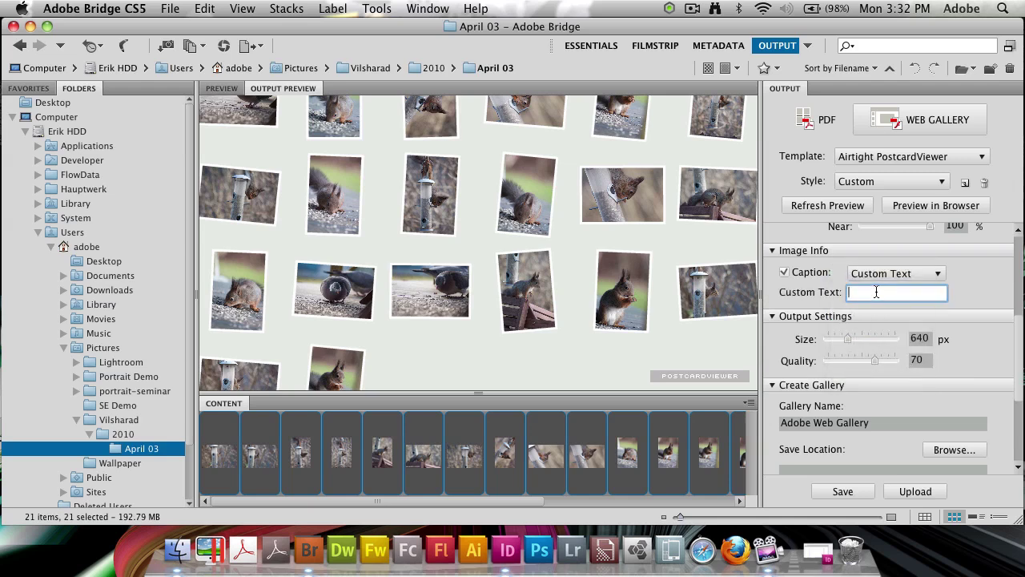
click(810, 276)
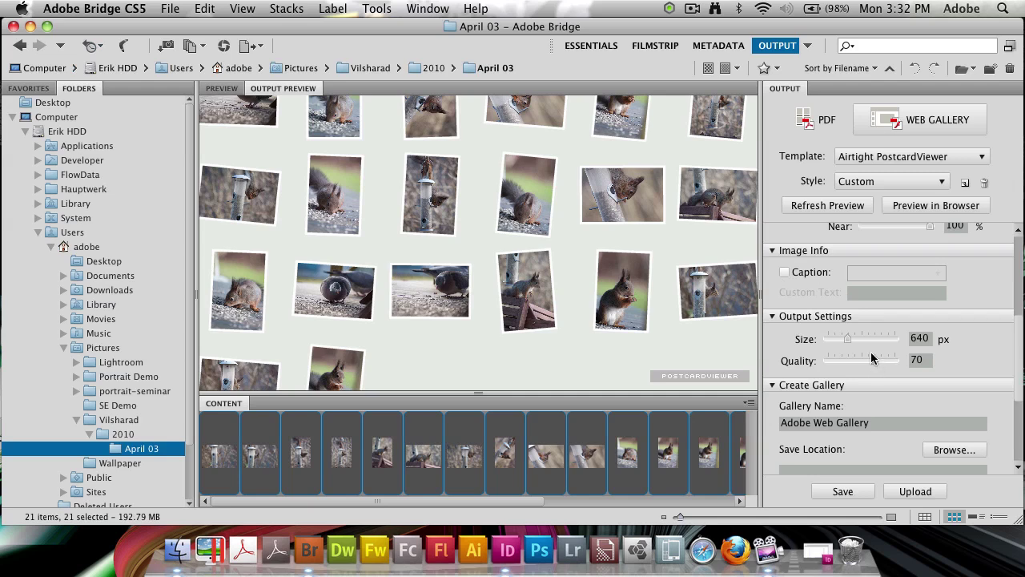
scroll(1014, 332, down, 3)
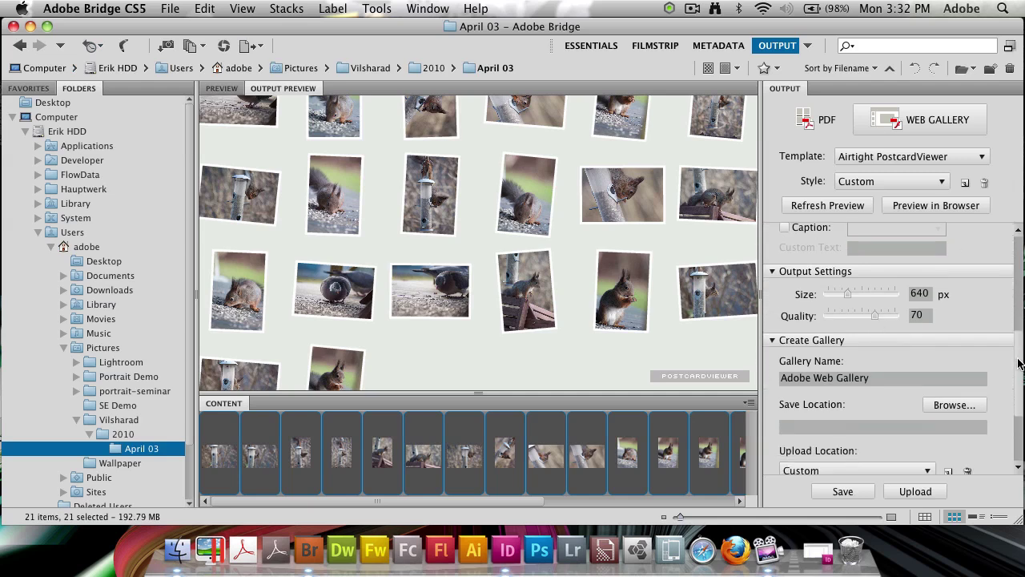
scroll(1019, 364, down, 5)
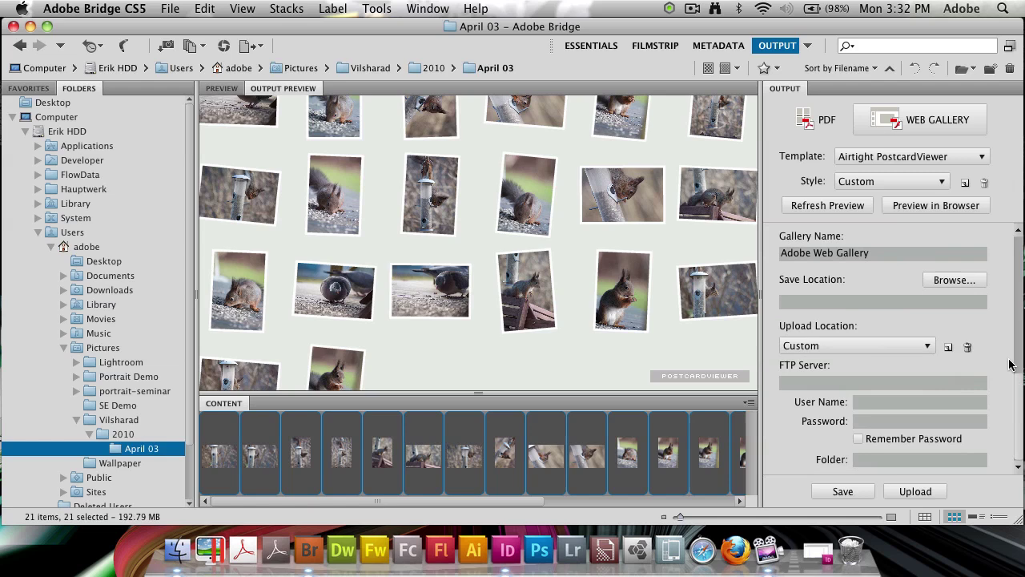
scroll(1021, 403, up, 1)
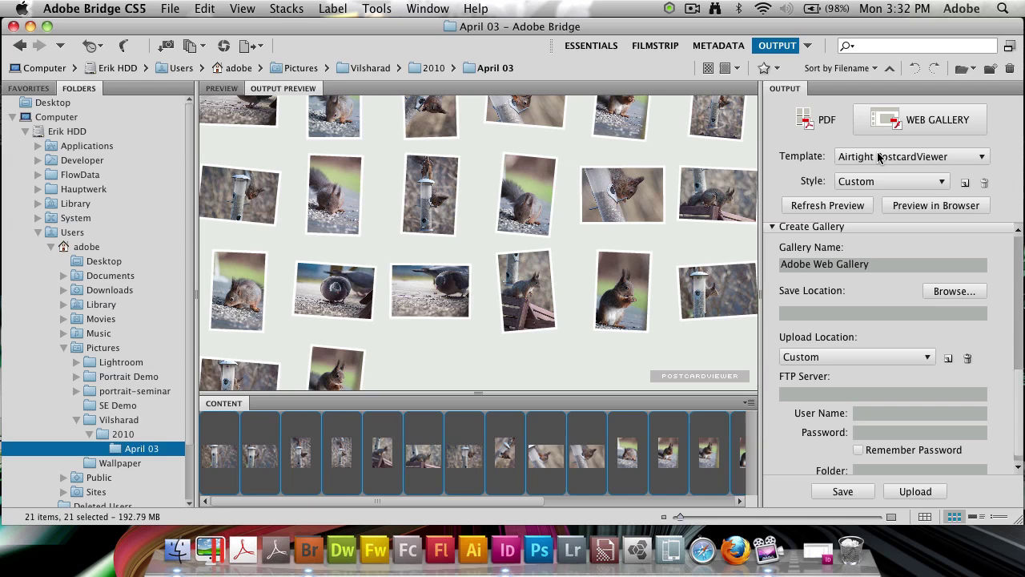
click(874, 394)
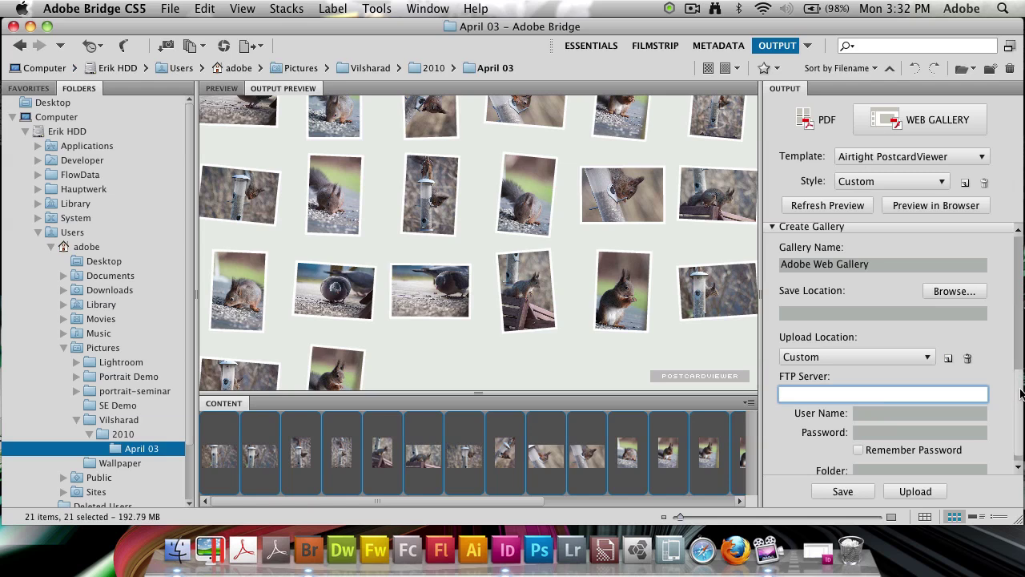
scroll(1018, 392, down, 1)
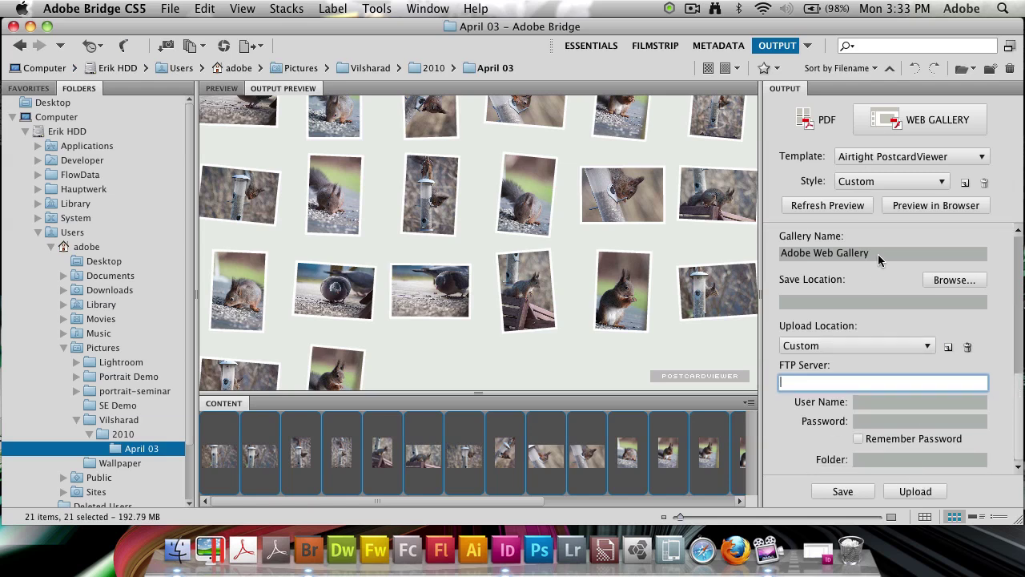
scroll(1022, 400, down, 5)
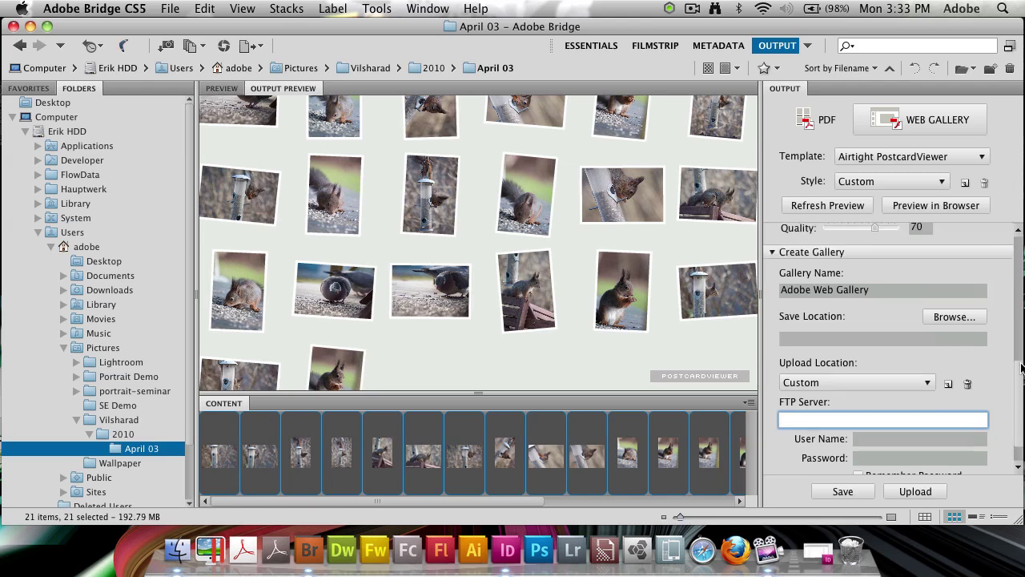
- Refresh the preview, test-zoom the centre and left postcards, then attempt to save the gallery
click(864, 205)
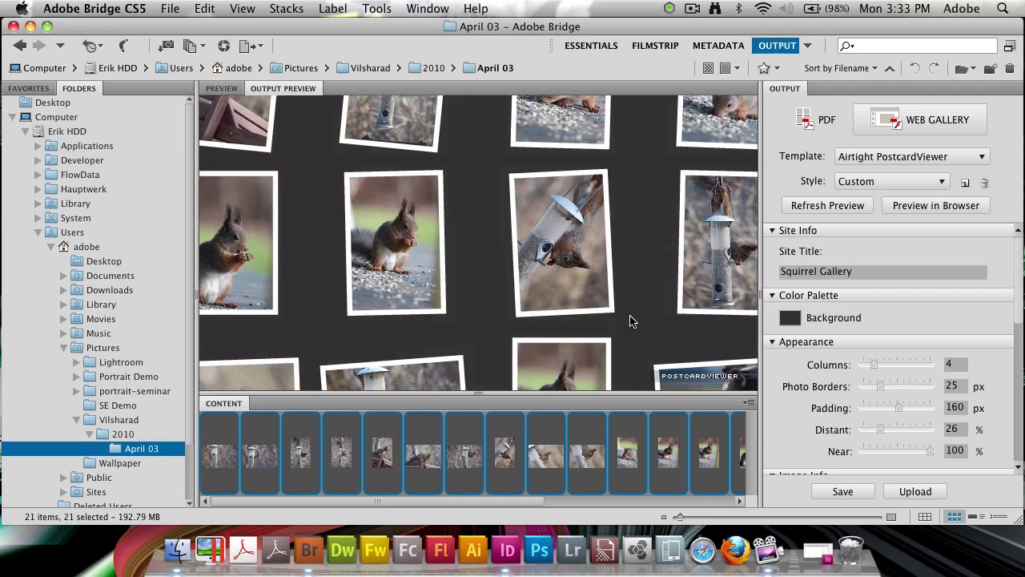
click(634, 268)
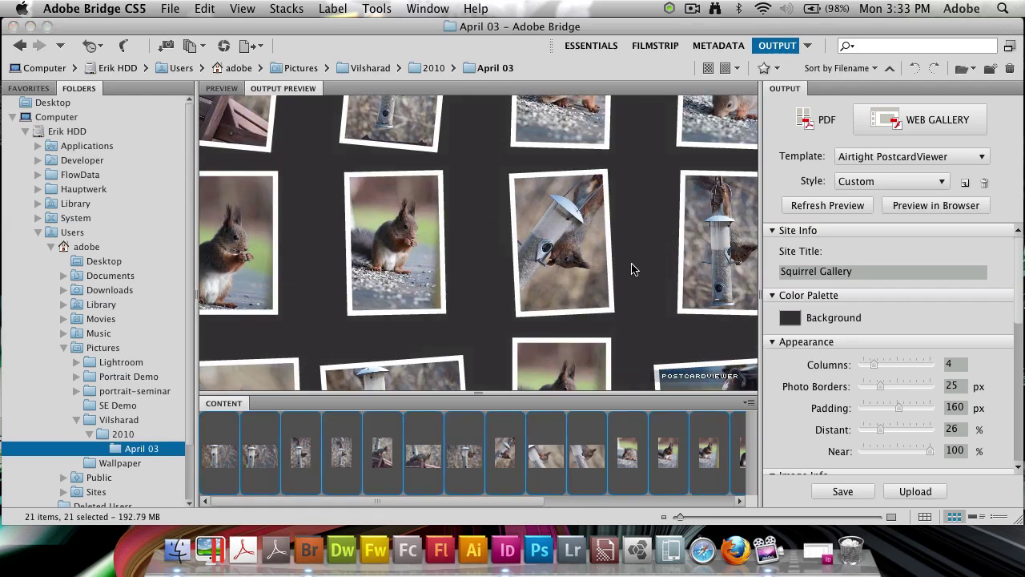
click(429, 270)
click(428, 267)
click(269, 255)
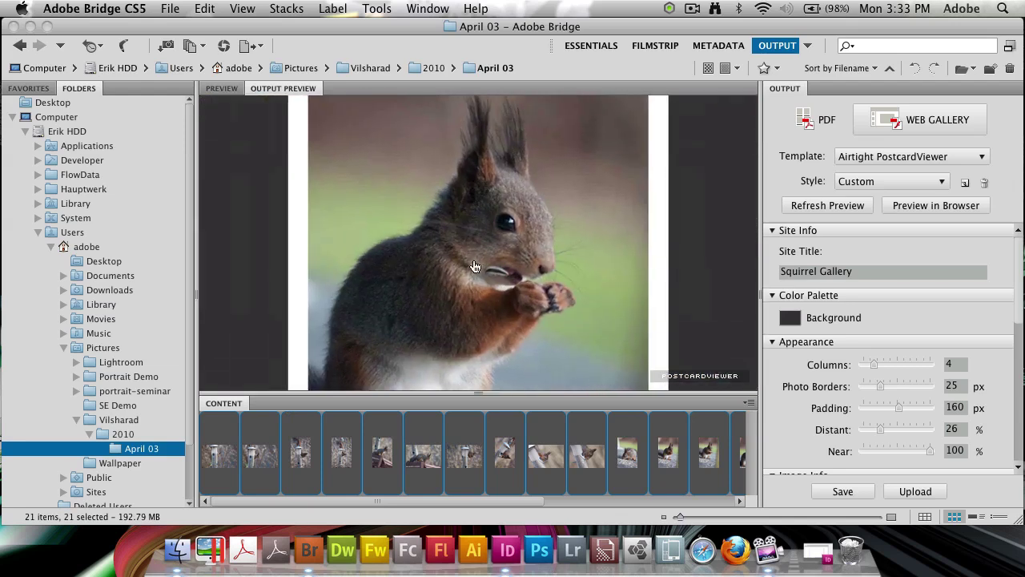
click(474, 270)
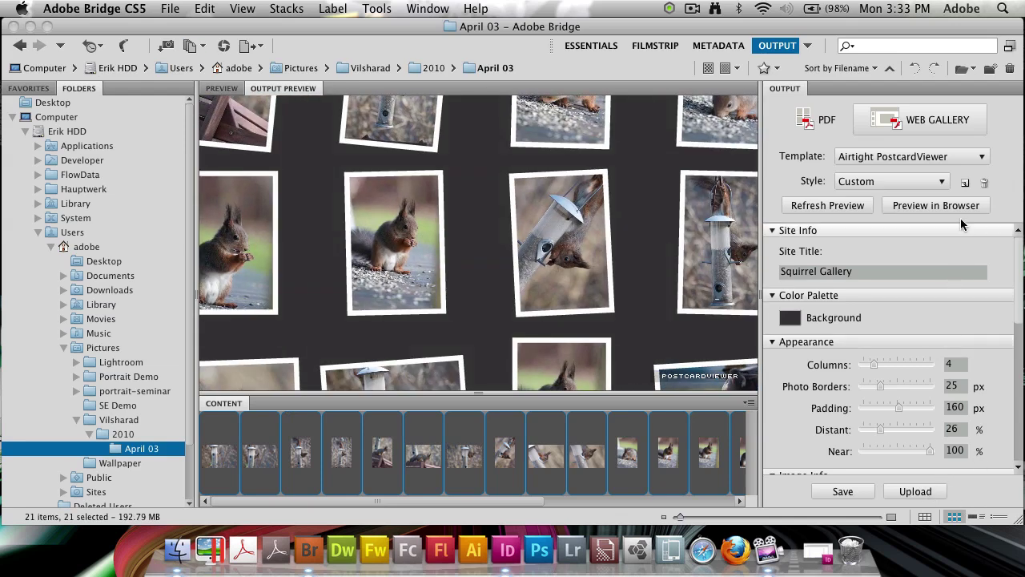
click(823, 493)
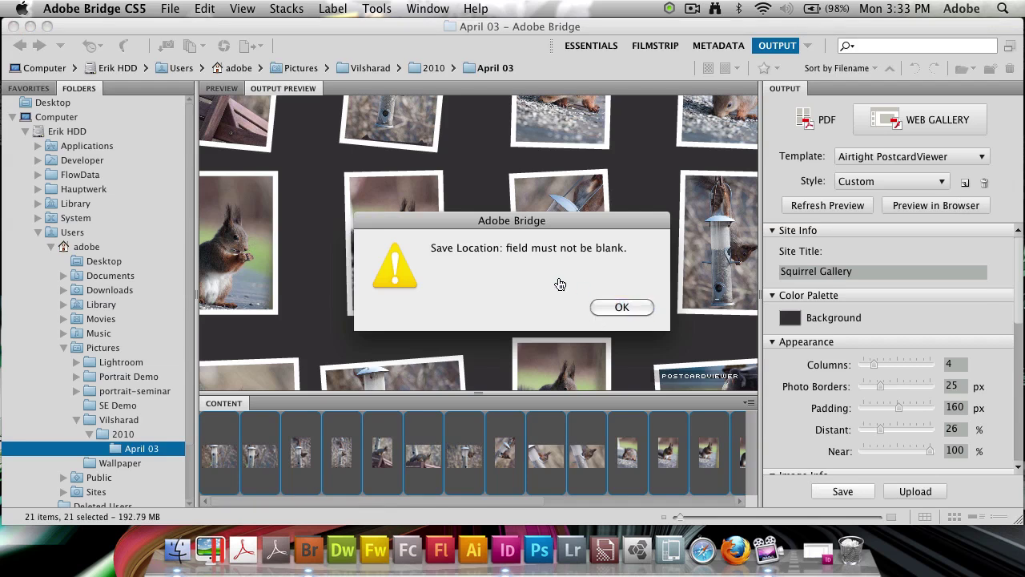
- Set the save location to /Users/adobe/Desktop and create the web gallery
click(645, 306)
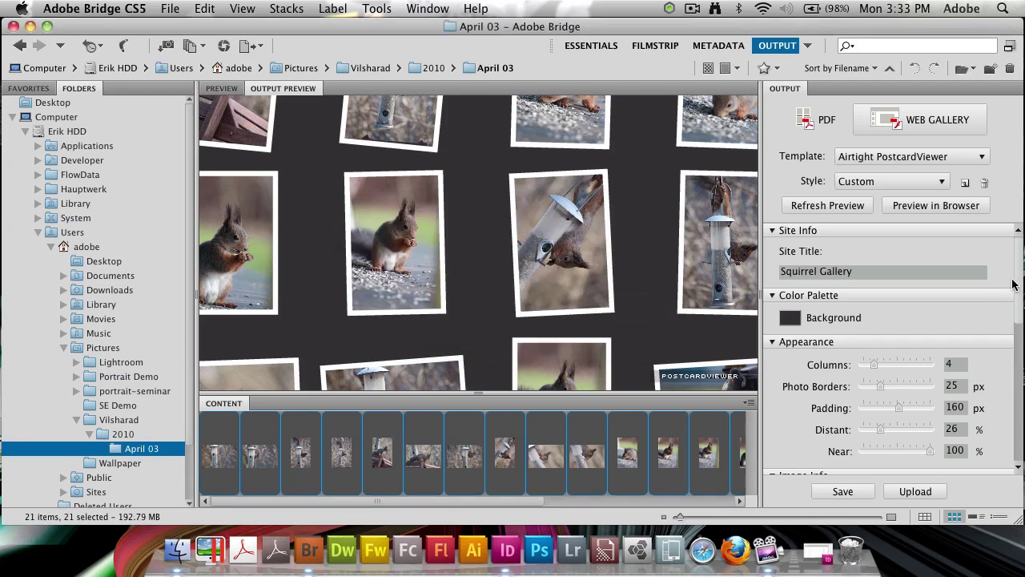
drag(1019, 287, 1005, 482)
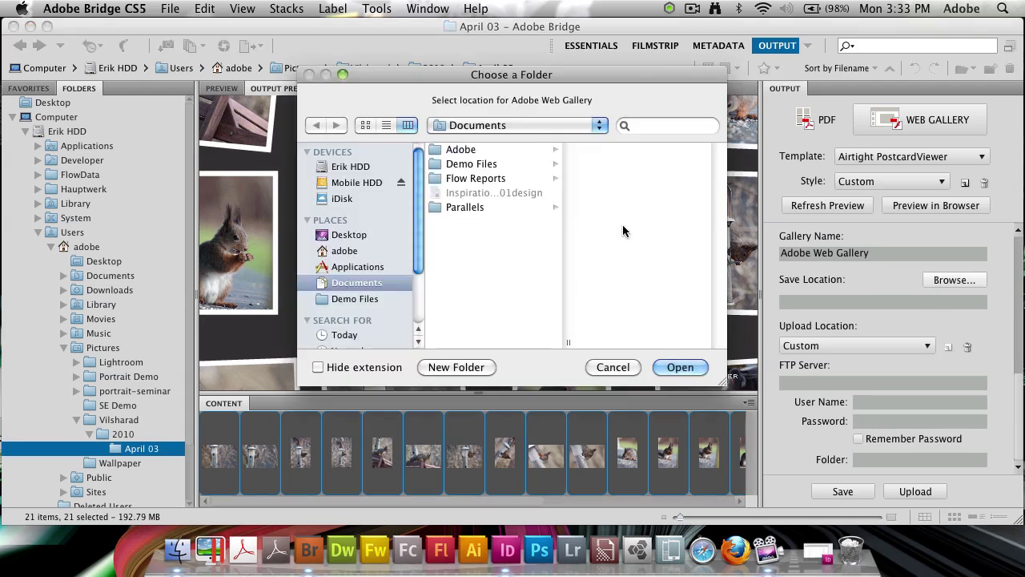
click(358, 235)
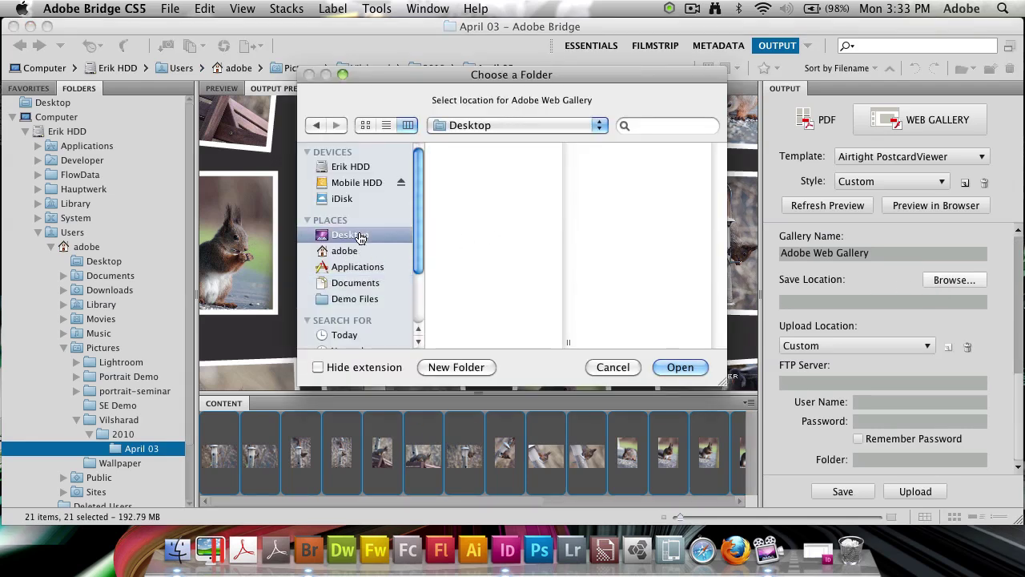
click(673, 368)
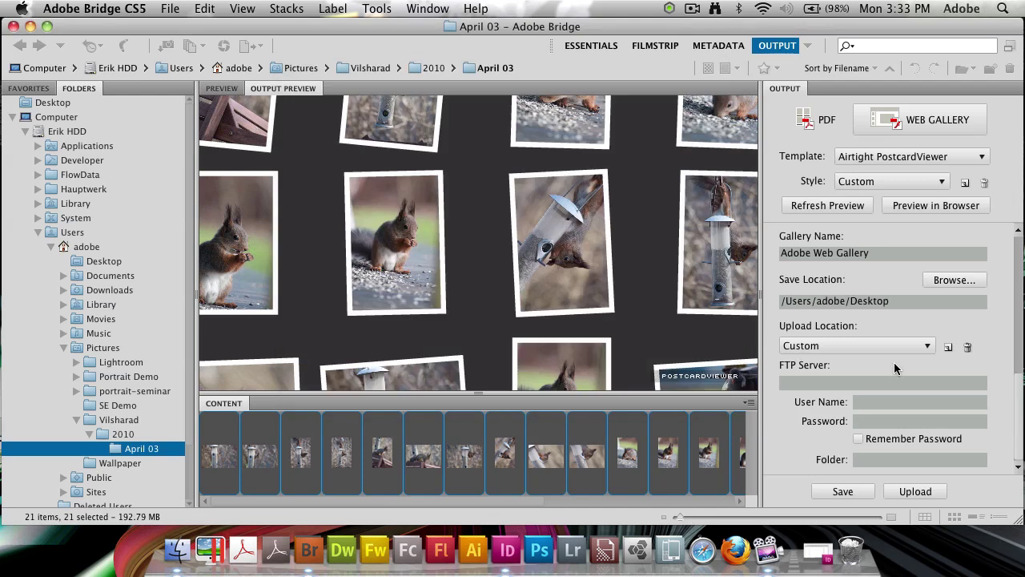
click(843, 492)
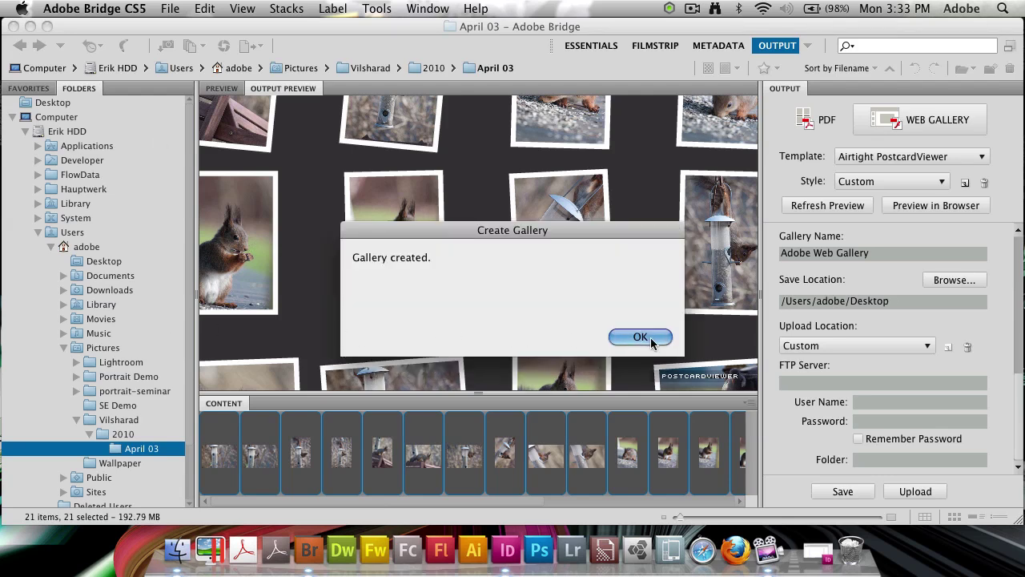
click(651, 337)
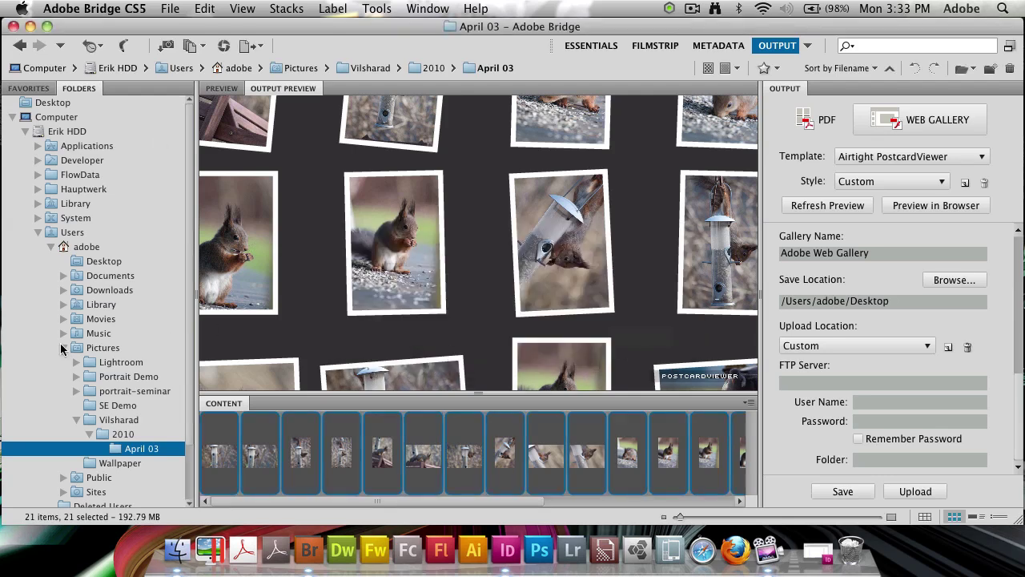
- Open index.html from the desktop Adobe Web Gallery folder in Safari
click(31, 26)
click(910, 193)
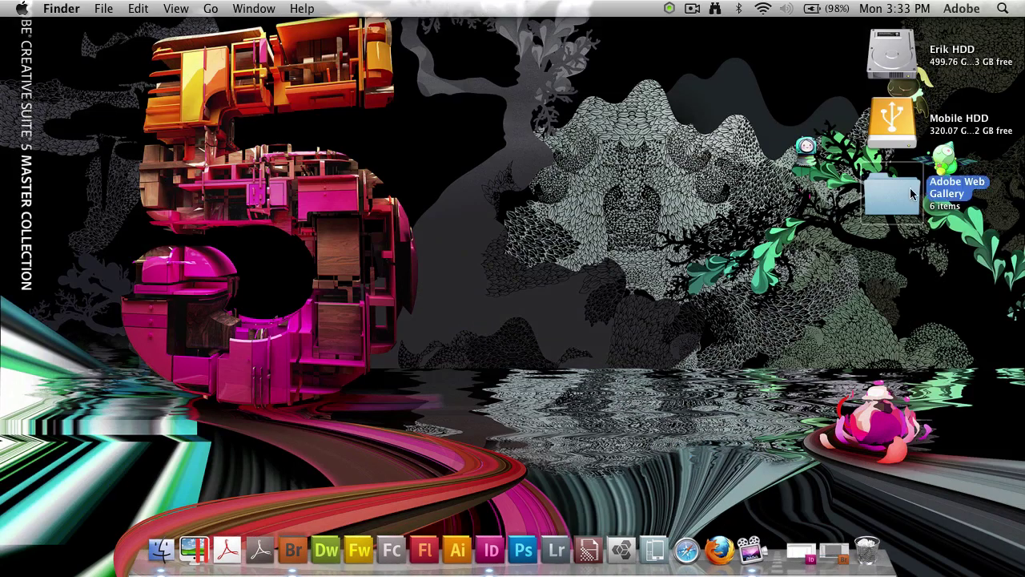
key(super+o)
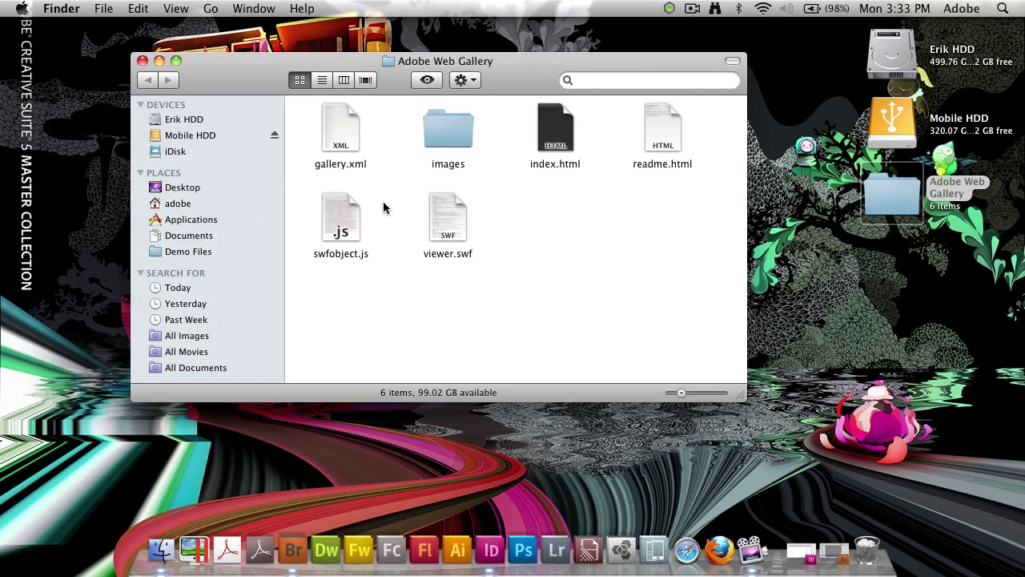
click(555, 121)
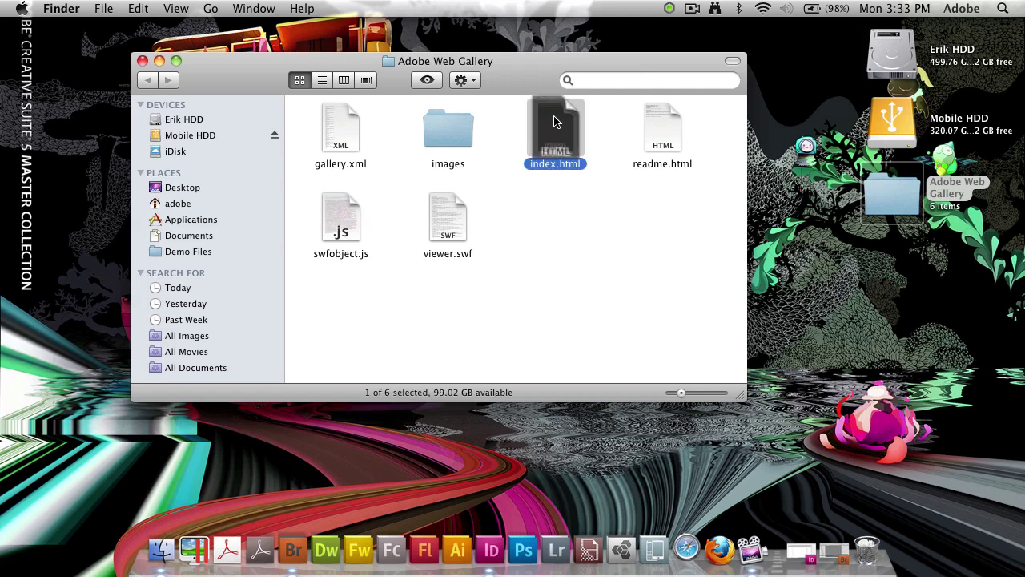
double_click(555, 121)
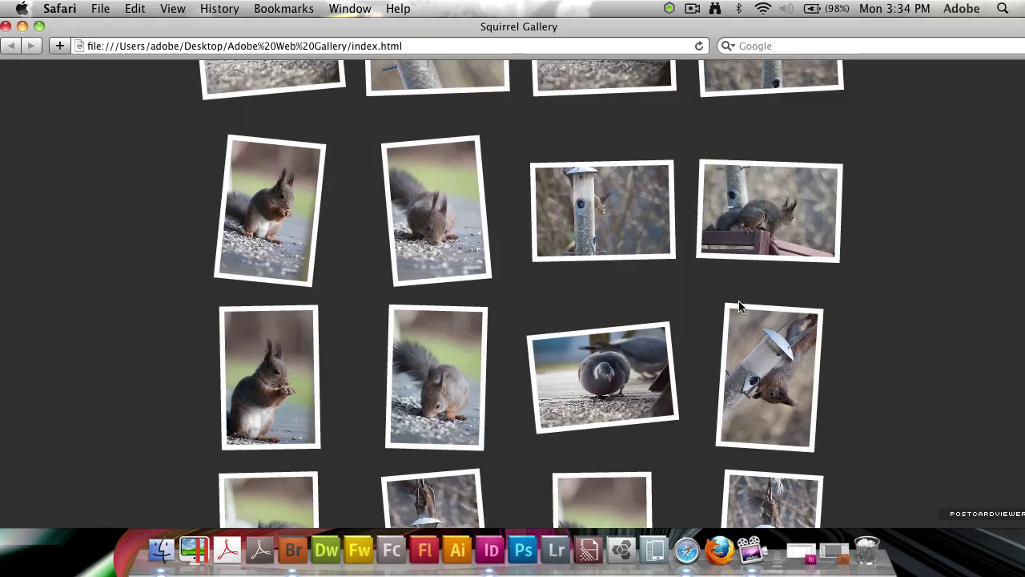
- Enlarge the squirrel-on-feeder photo and browse neighbouring postcards before returning to the grid
click(471, 74)
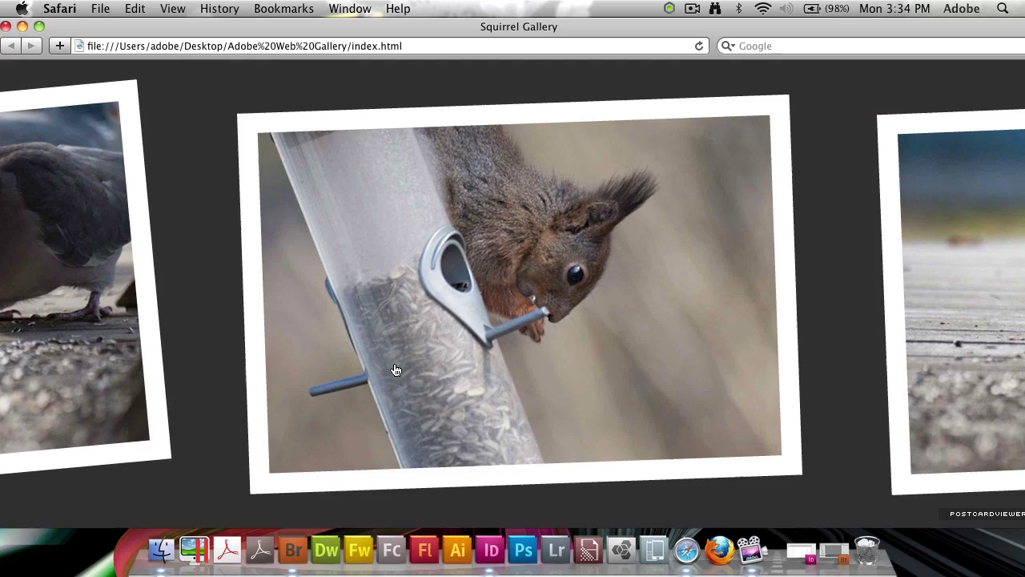
click(103, 330)
click(968, 262)
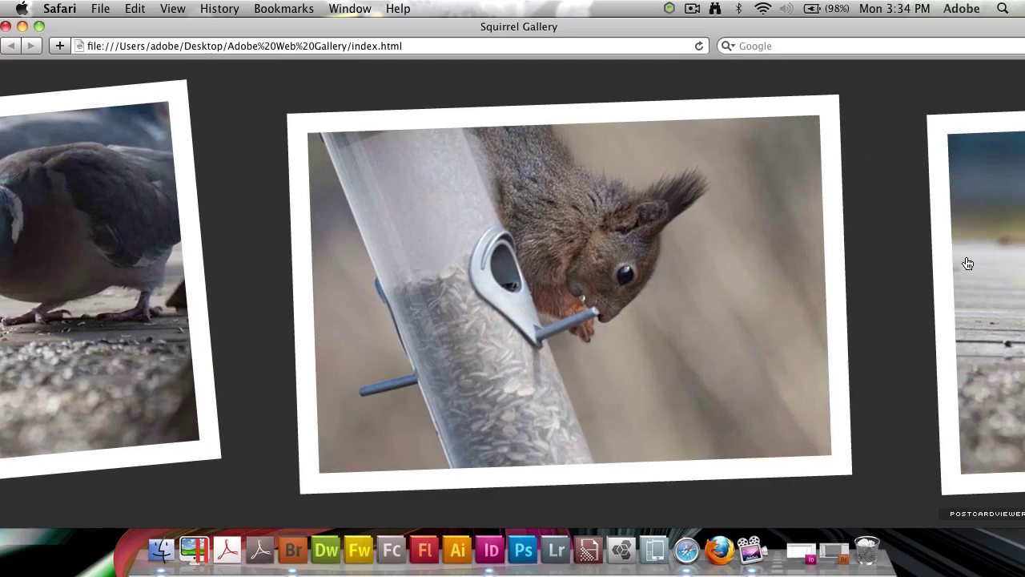
click(968, 263)
click(961, 263)
click(633, 324)
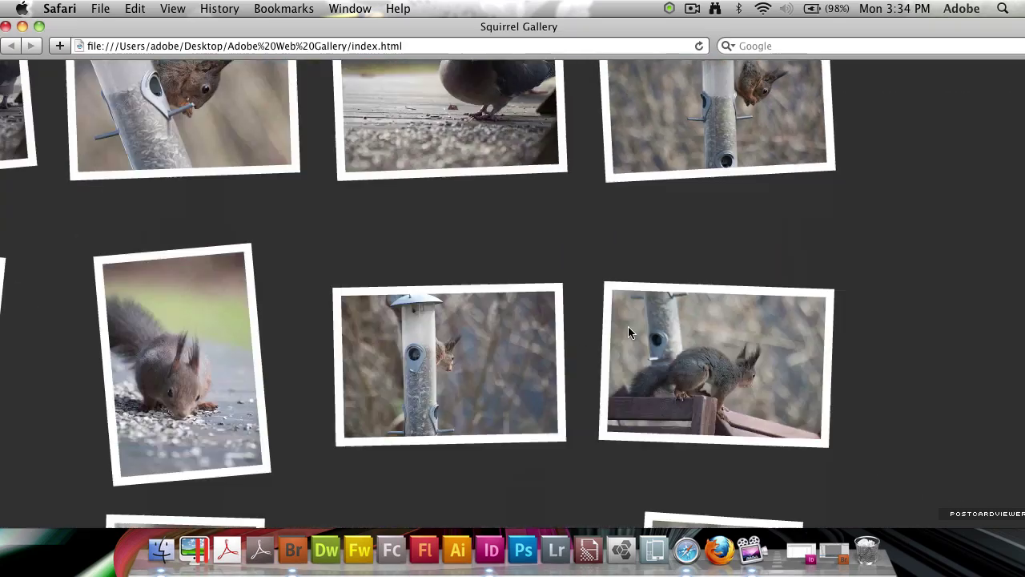
- Open several squirrel thumbnails in turn, ending on the enlarged sitting squirrel photo
click(573, 241)
click(553, 227)
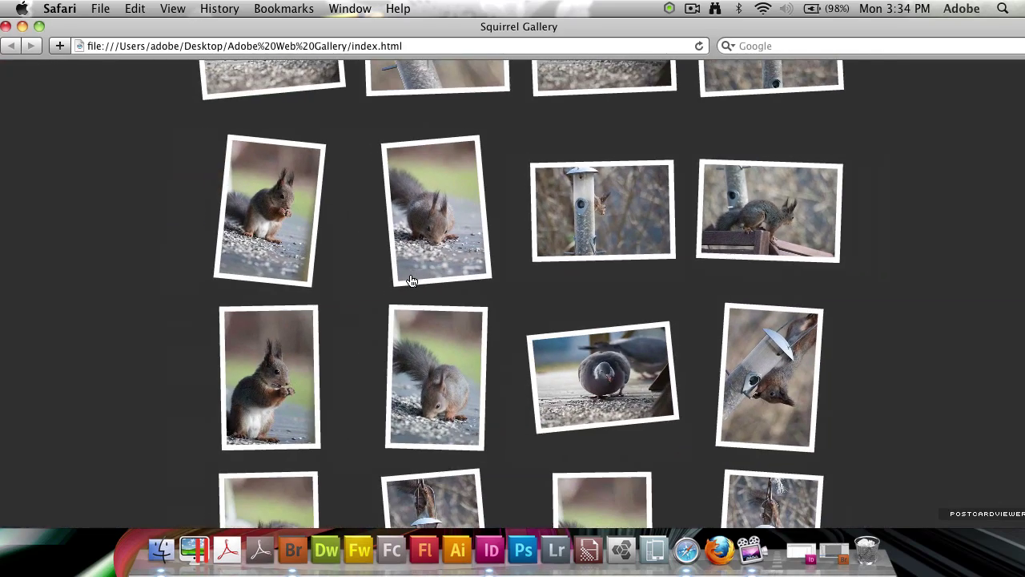
click(411, 280)
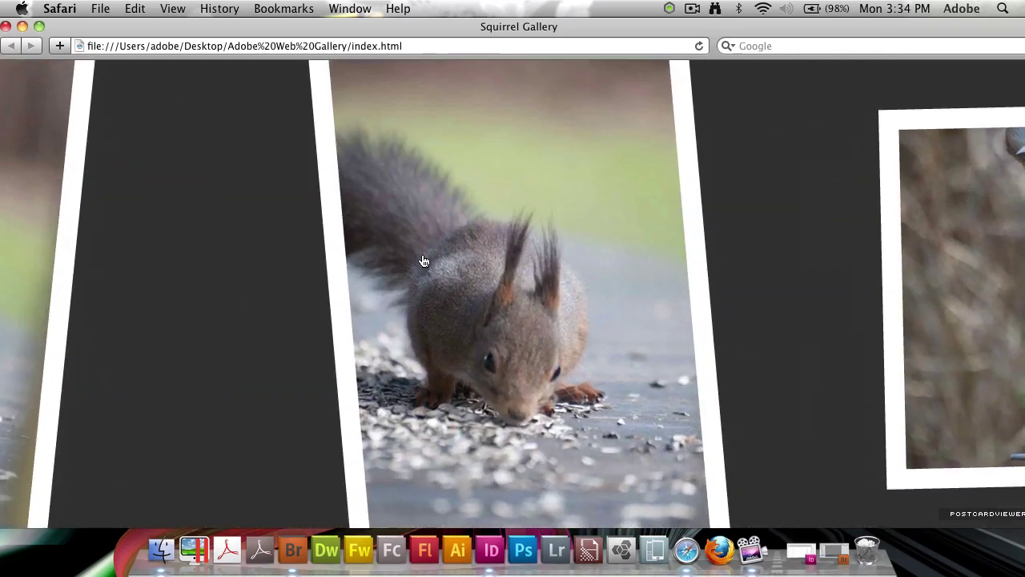
click(588, 293)
click(254, 221)
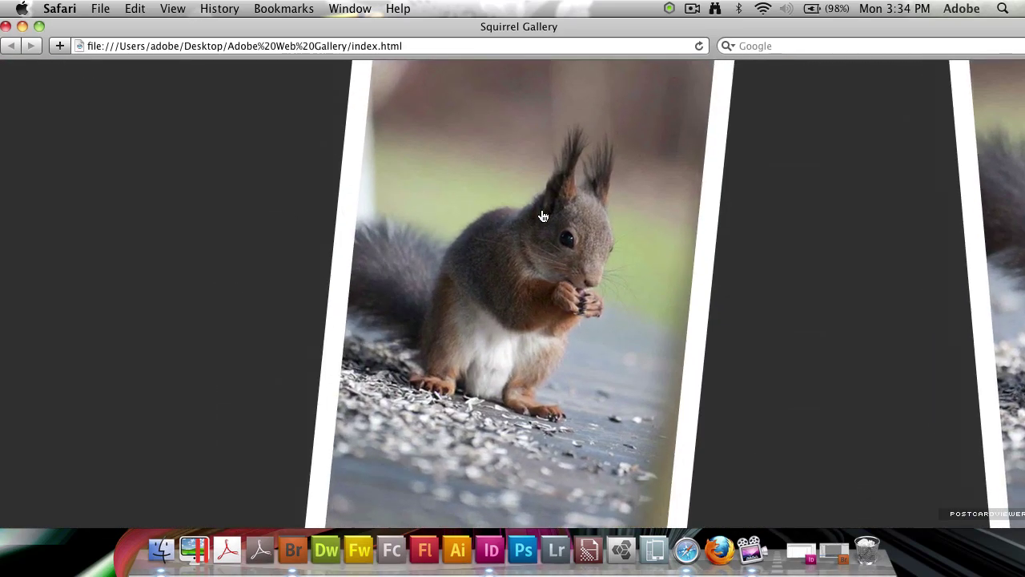